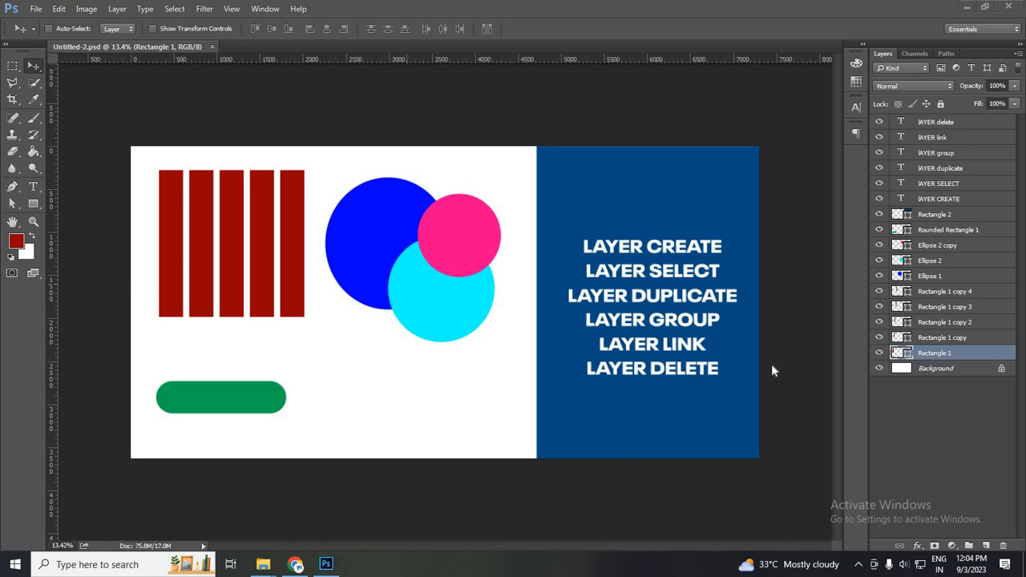
click(944, 372)
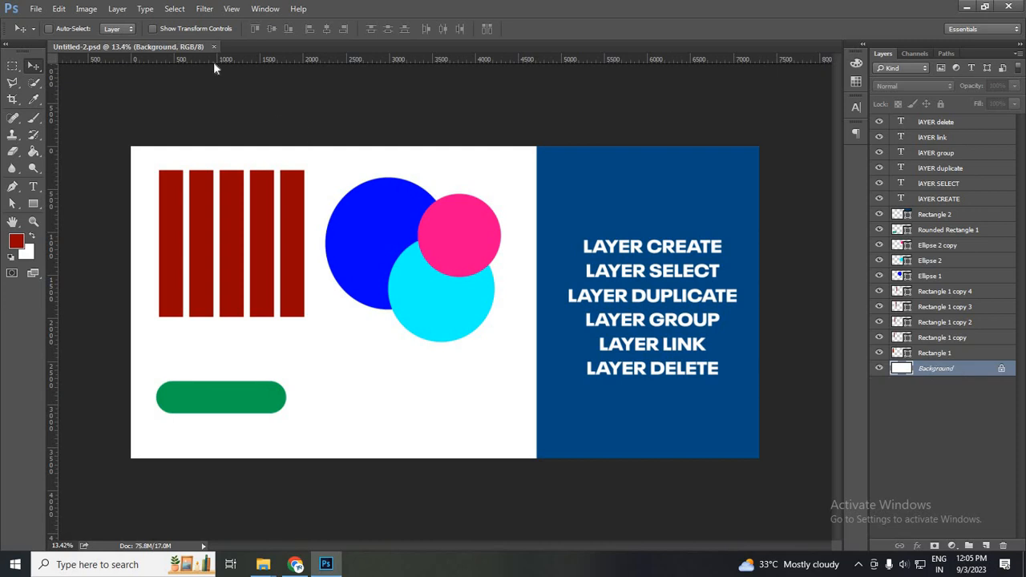
click(35, 9)
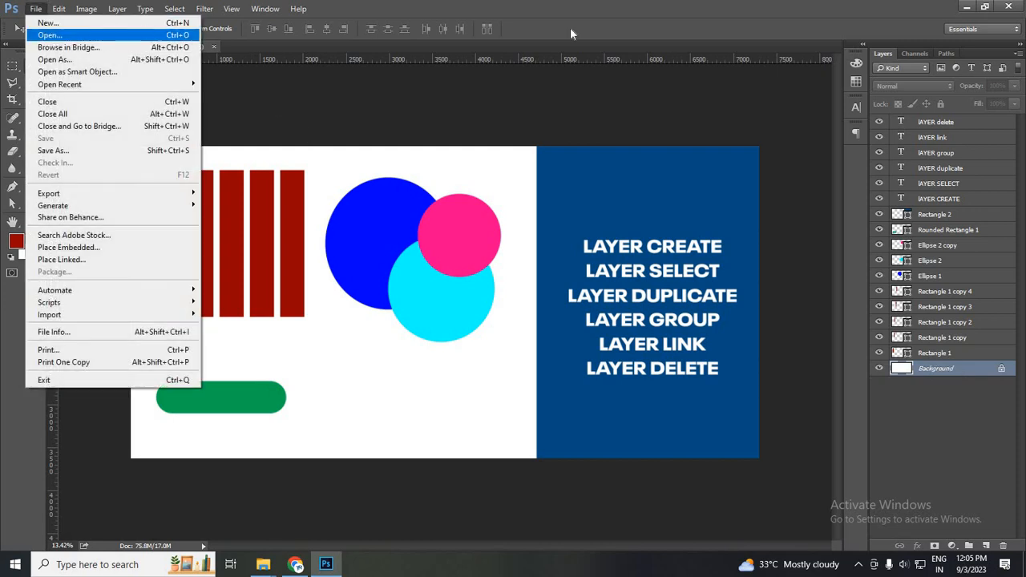
click(47, 34)
key(Escape)
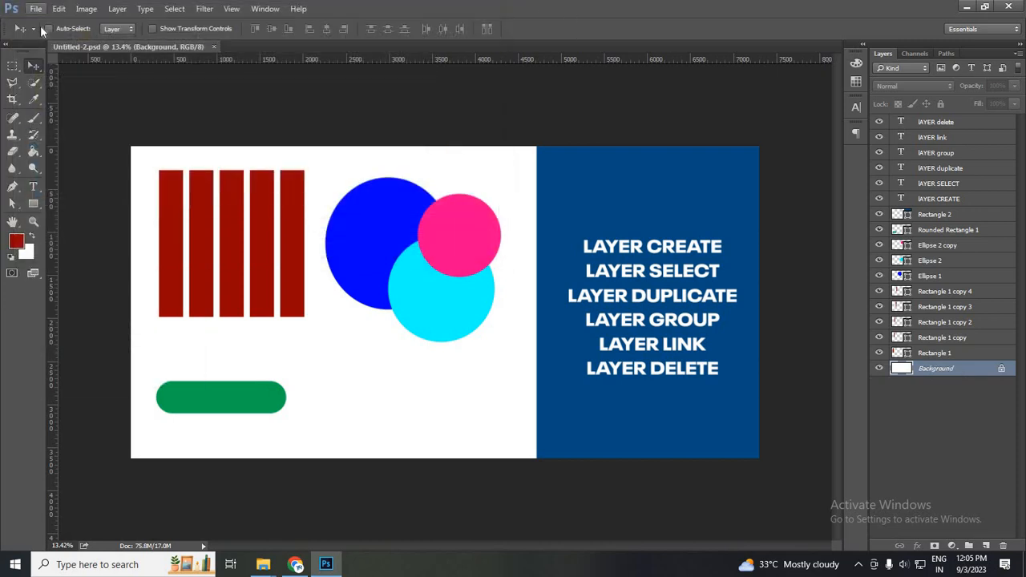
Create a new blank document with an empty layer above the background
key(alt+f)
key(n)
click(630, 153)
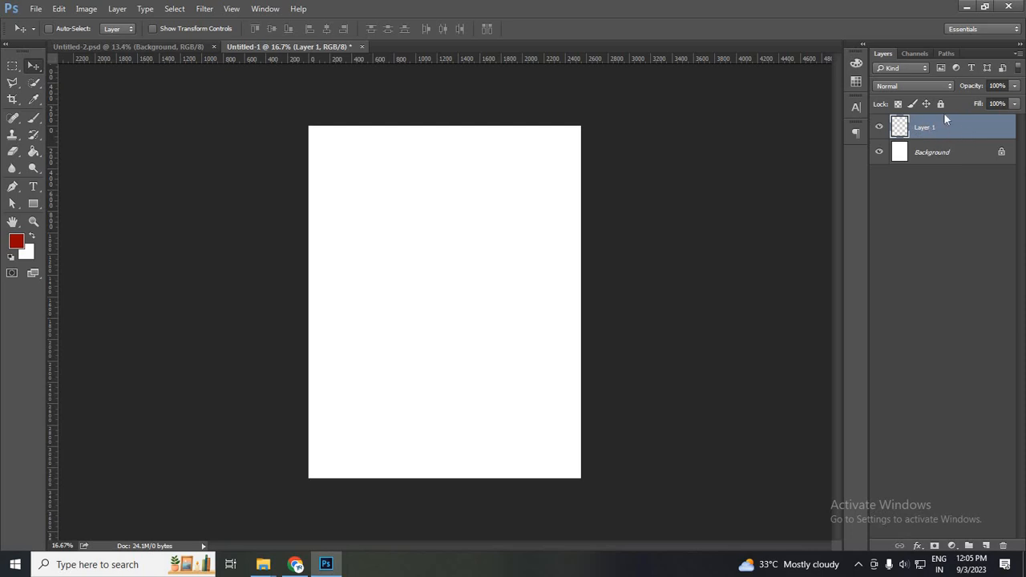
Draw a red rectangle about 792 px wide and 1056 px high across the page's upper edge
click(34, 203)
drag(448, 225, 365, 113)
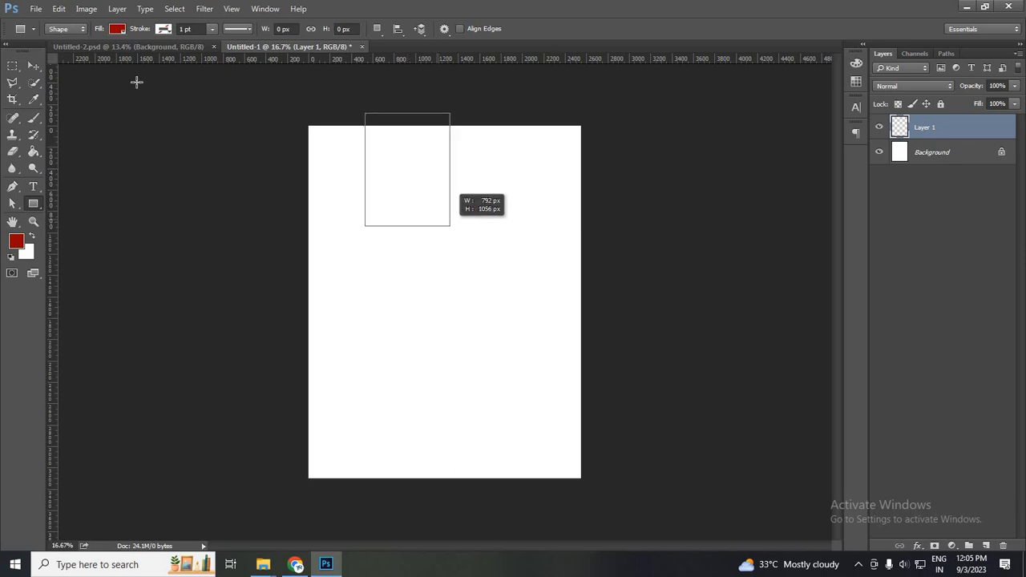
click(118, 31)
click(437, 208)
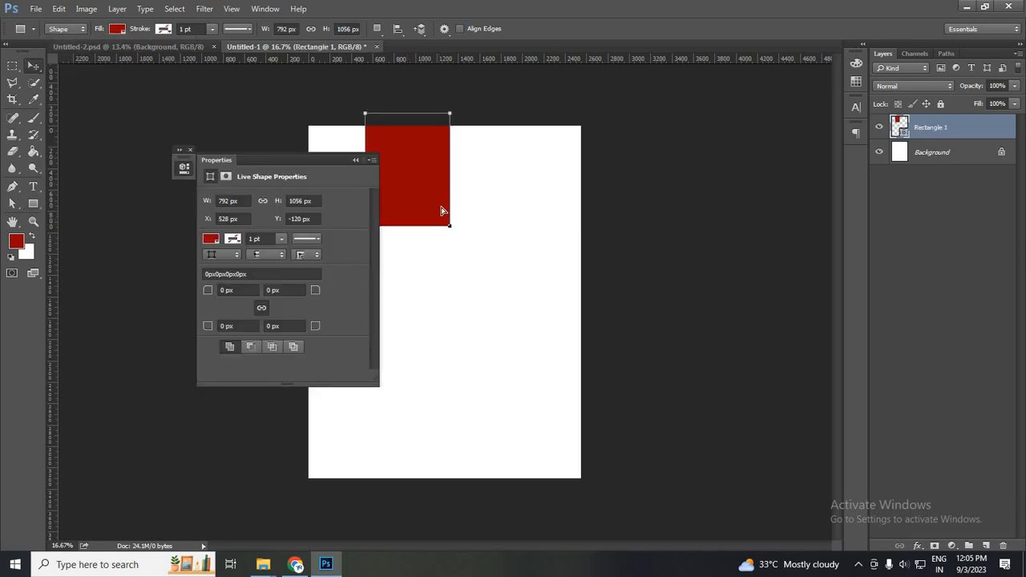
Move the red rectangle fully onto the page, roughly centred in its upper half
key(v)
drag(417, 211, 412, 250)
click(580, 262)
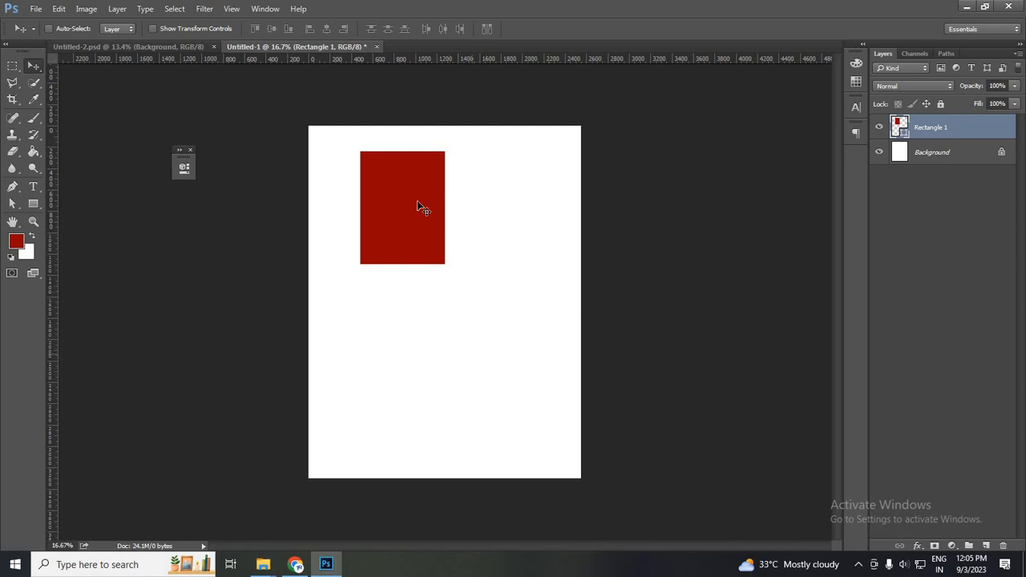
drag(446, 238, 473, 298)
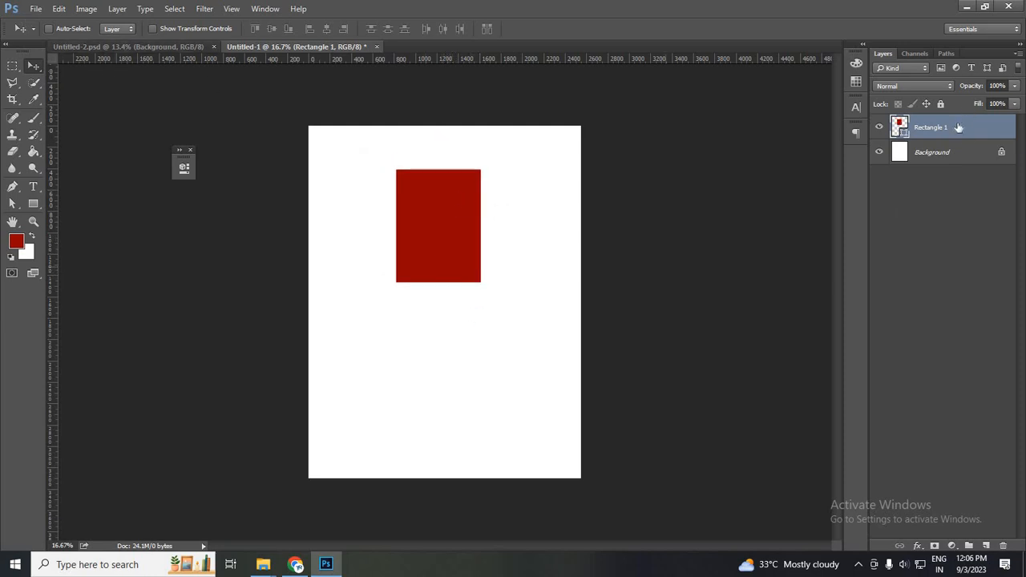
Switch to the Untitled-2.psd document and briefly hide and restore the Rectangle 1 layer
click(134, 46)
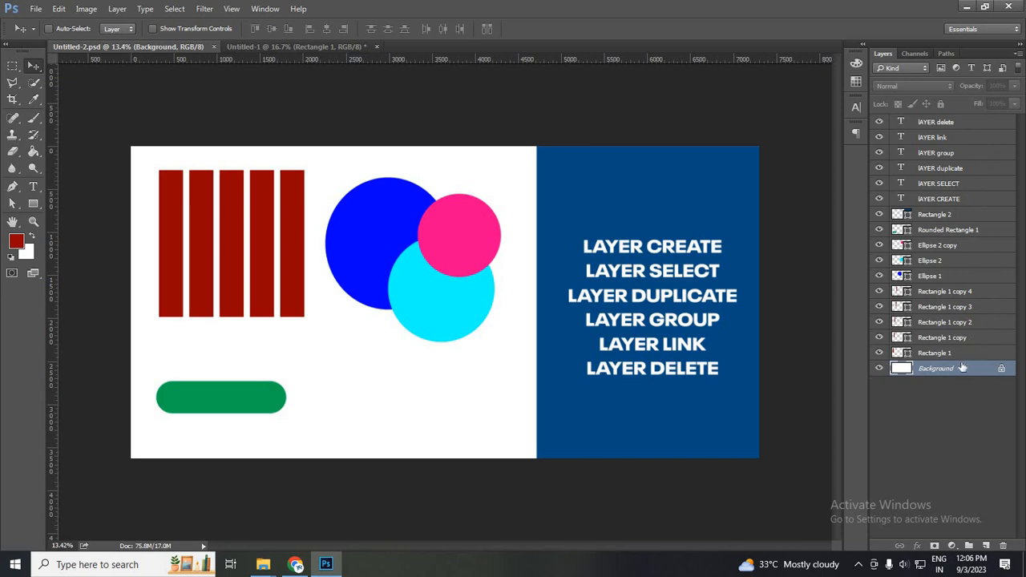
click(912, 353)
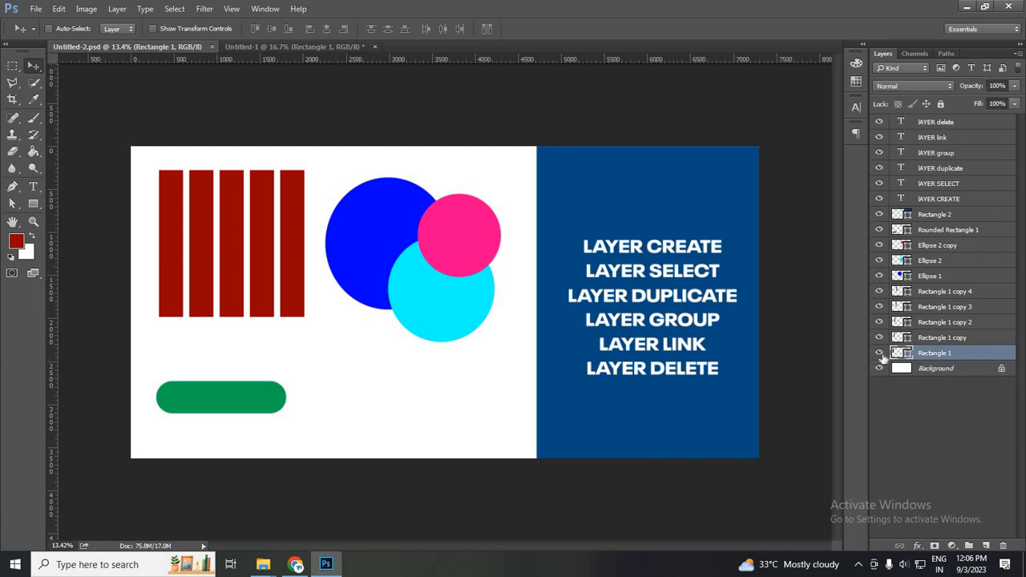
click(880, 353)
key(ctrl+z)
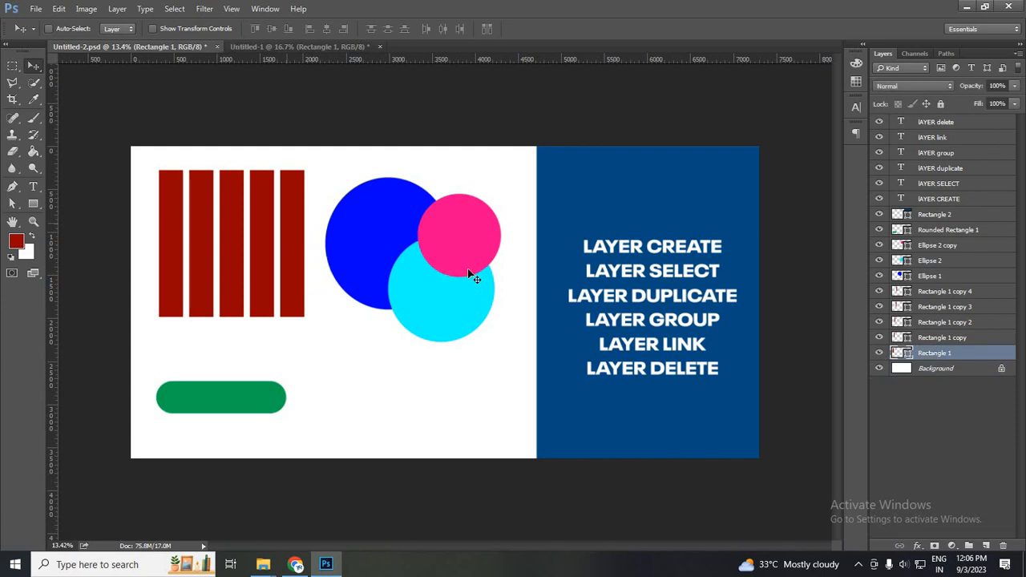
Go up through the bar layers to Rectangle 1 copy 4 and shift its bar slightly to the right
click(942, 335)
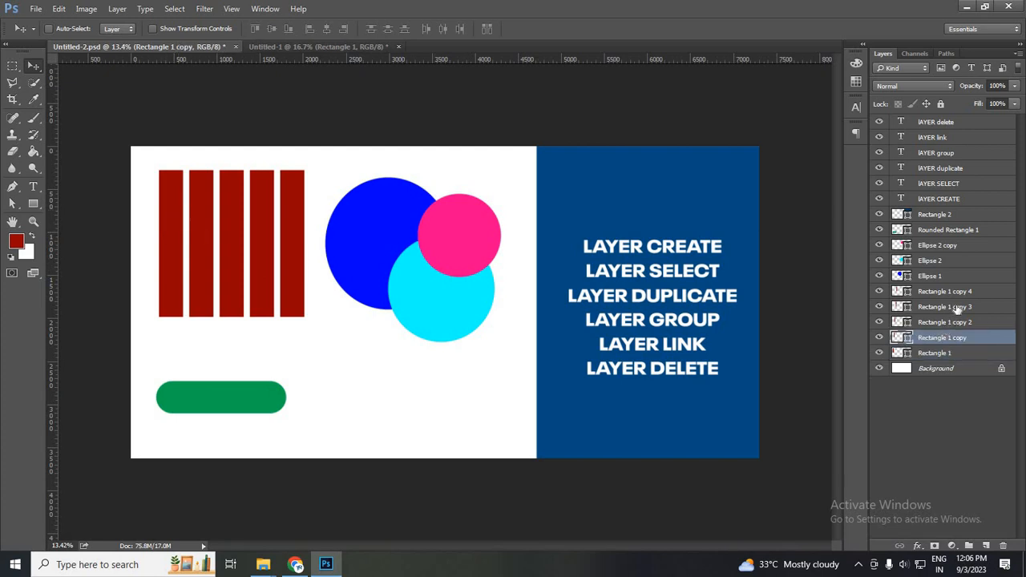
click(954, 322)
click(964, 304)
click(967, 288)
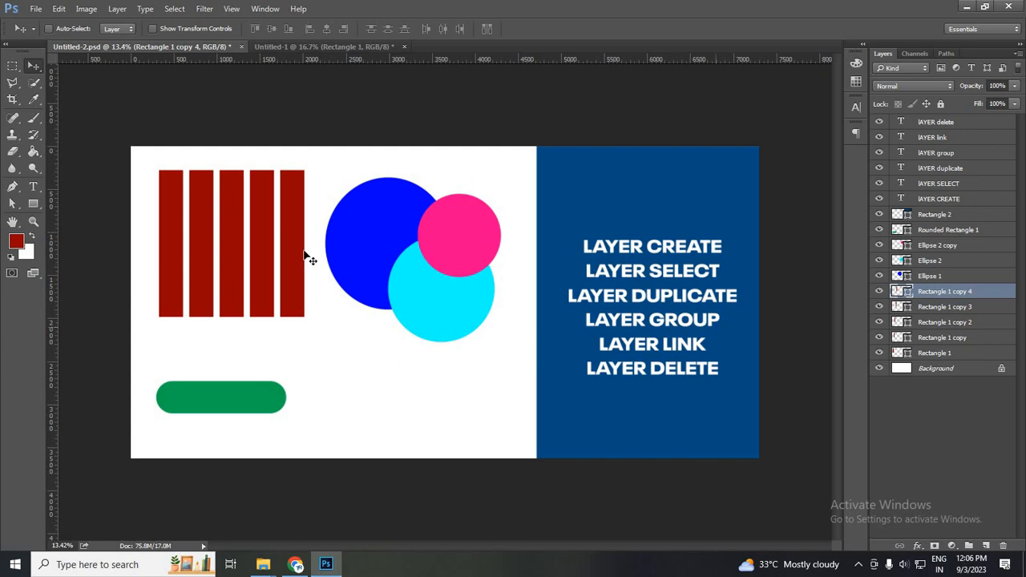
drag(289, 245, 295, 277)
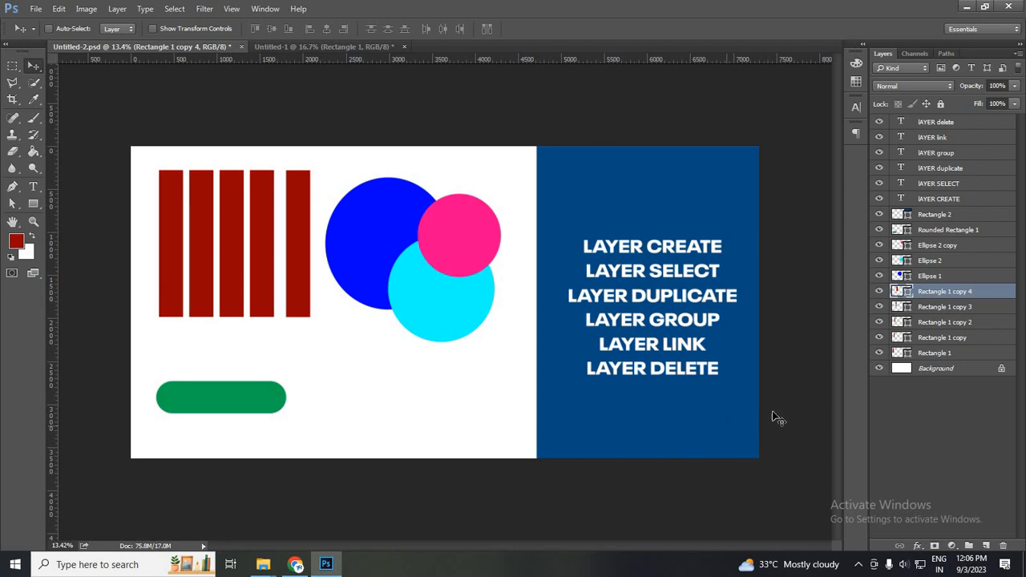
Toggle the visibility of the Rectangle 1 copy 4 and Rectangle 1 copy 2 layers to identify their bars
click(879, 291)
click(879, 291)
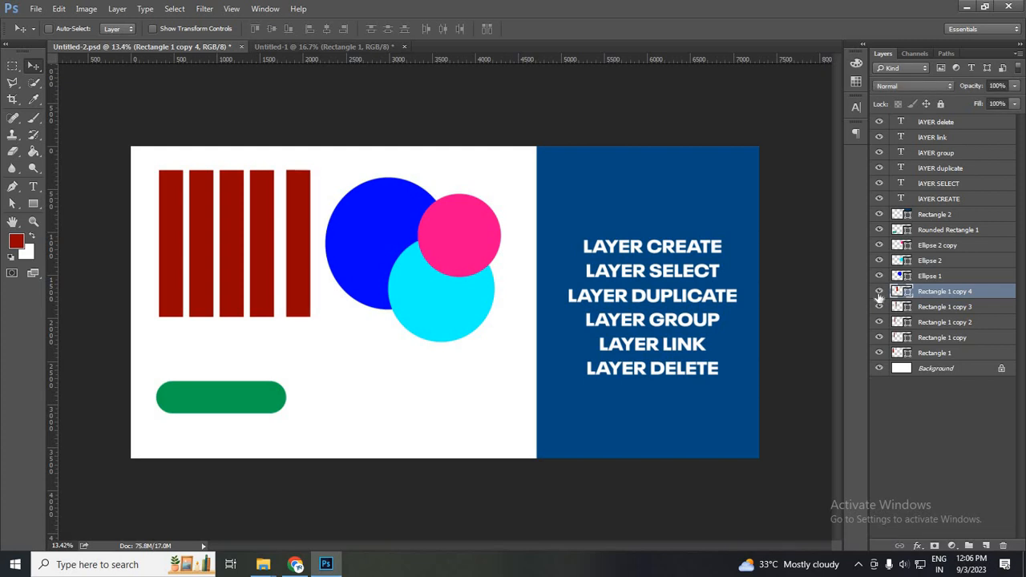
click(879, 295)
click(879, 293)
click(879, 322)
click(879, 322)
click(881, 322)
click(879, 322)
Select the pink circle on the canvas with Auto-Select and toggle its layer's visibility off and on
click(479, 227)
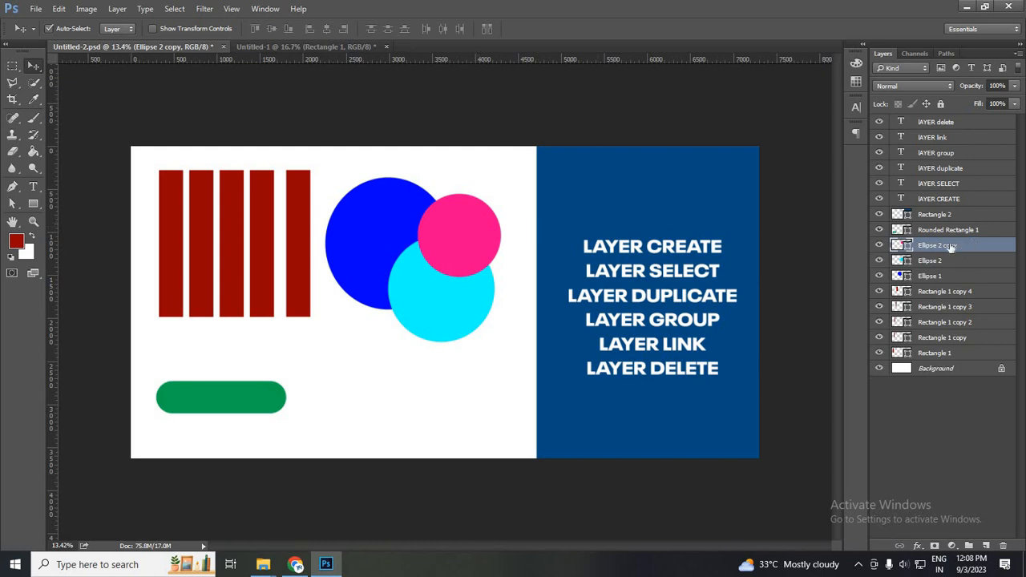
click(879, 246)
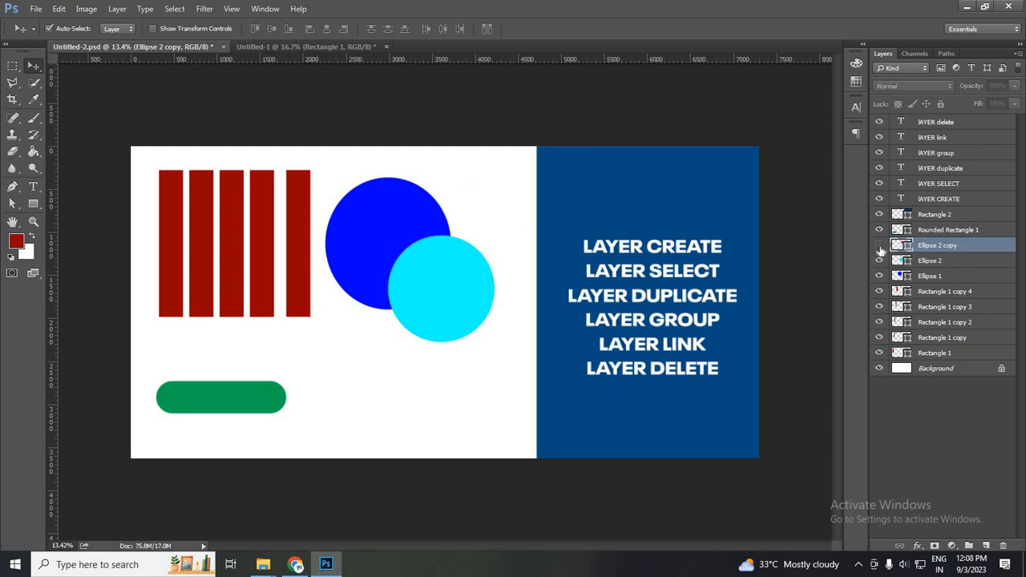
click(879, 247)
click(879, 247)
click(879, 244)
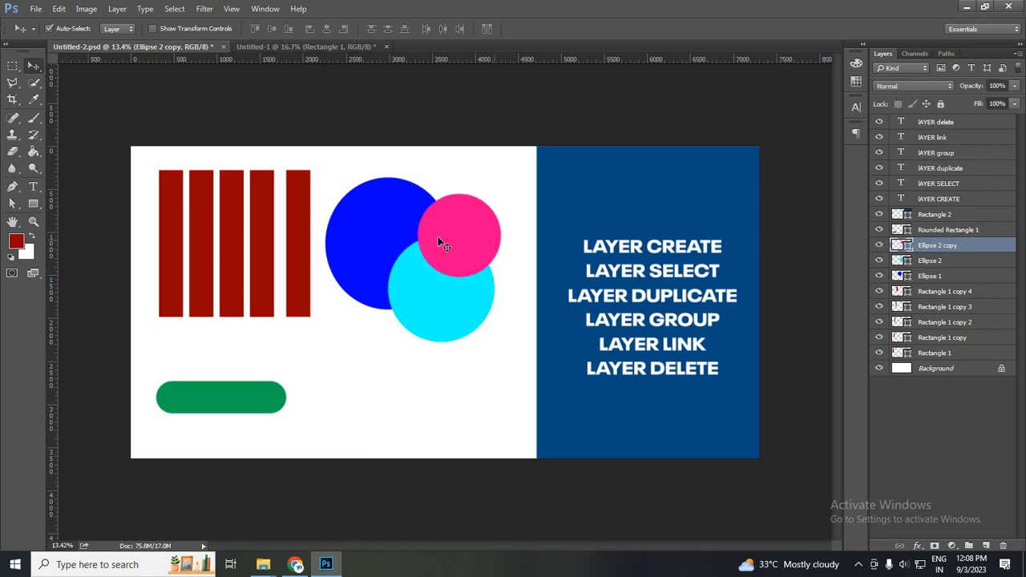
Move the pink circle slightly up and left, and scale it proportionally to about 133%
mouse_move(460, 240)
mouse_down()
mouse_move(471, 299)
mouse_move(490, 289)
mouse_move(449, 288)
mouse_move(405, 435)
mouse_move(337, 377)
mouse_move(462, 230)
mouse_move(473, 230)
mouse_move(430, 223)
mouse_move(465, 232)
mouse_move(495, 214)
mouse_move(645, 233)
mouse_move(511, 150)
mouse_move(242, 387)
mouse_move(283, 291)
mouse_move(460, 222)
mouse_up()
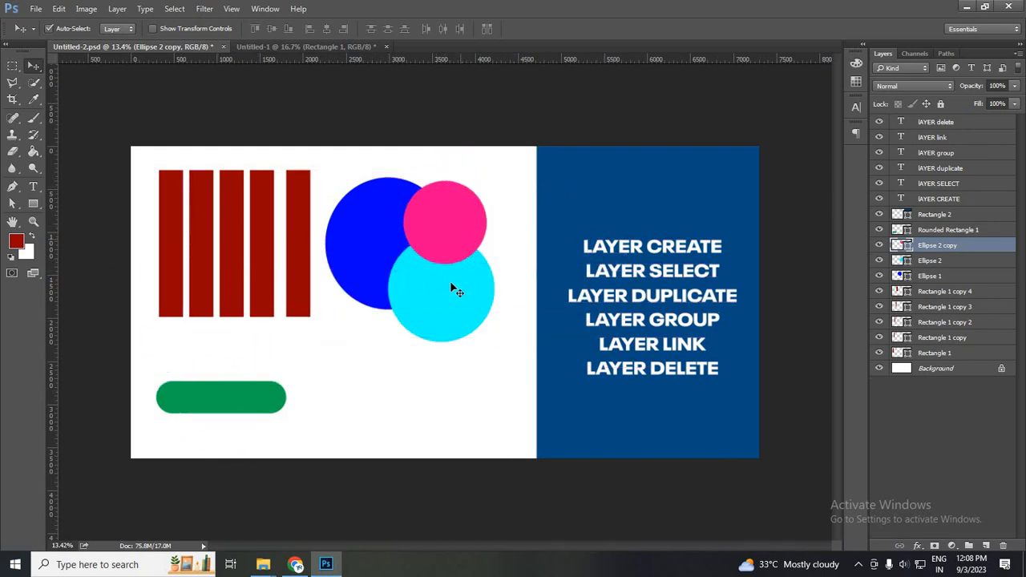
key(ctrl+t)
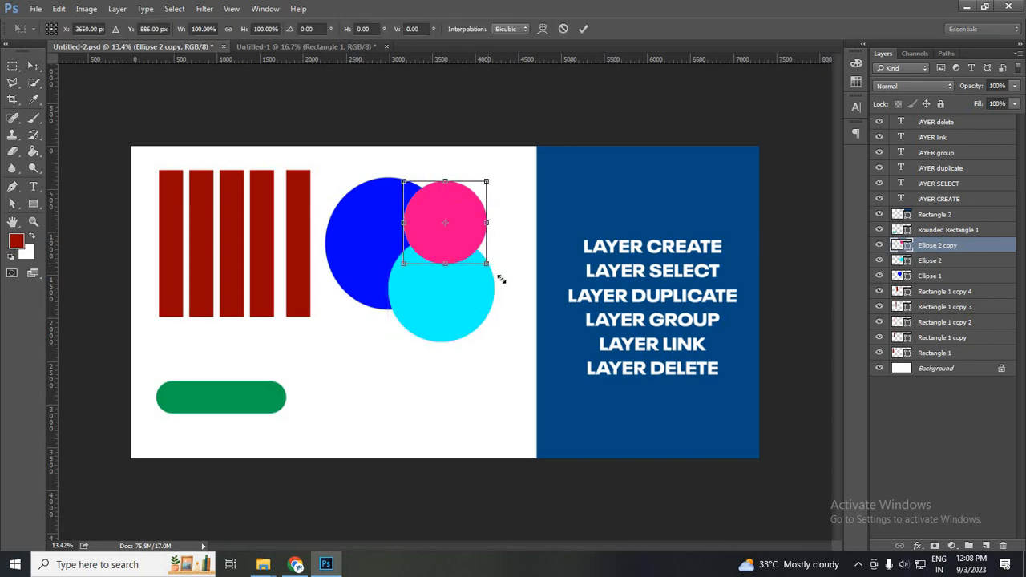
mouse_move(501, 279)
mouse_down()
mouse_move(495, 266)
mouse_move(499, 277)
mouse_up()
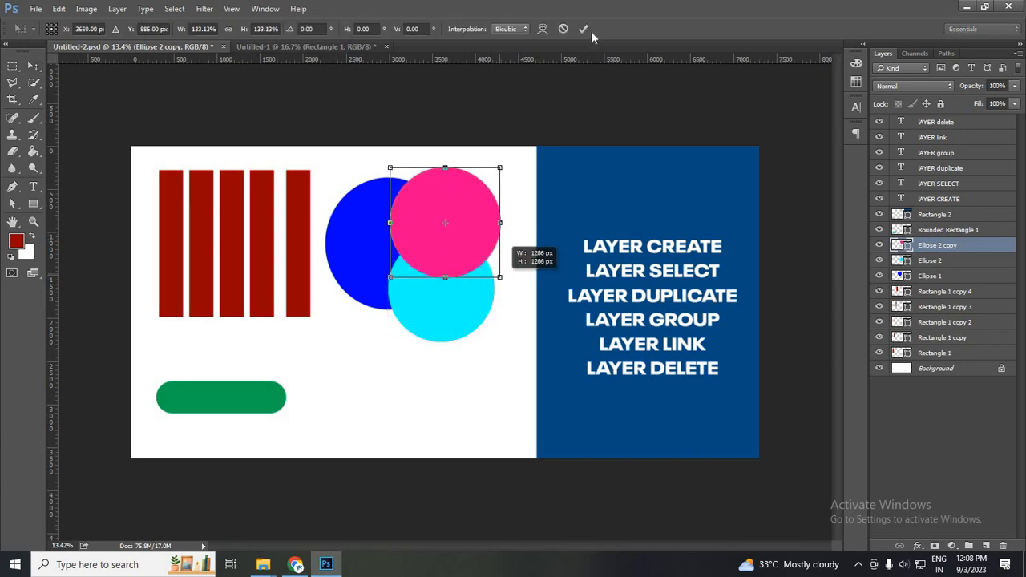
click(583, 29)
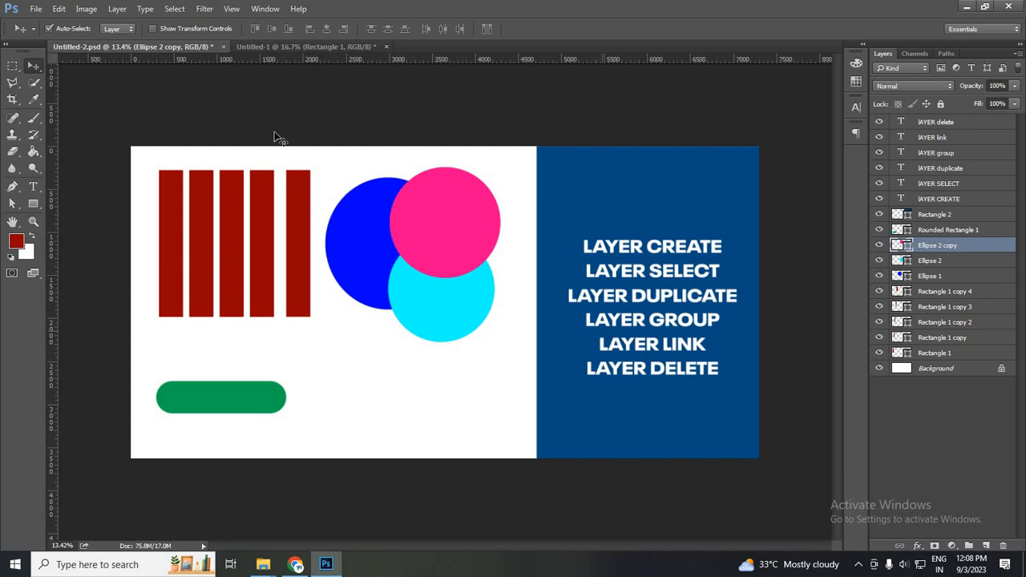
Select the red bars one after another directly on the canvas, ending with the leftmost bar
click(254, 393)
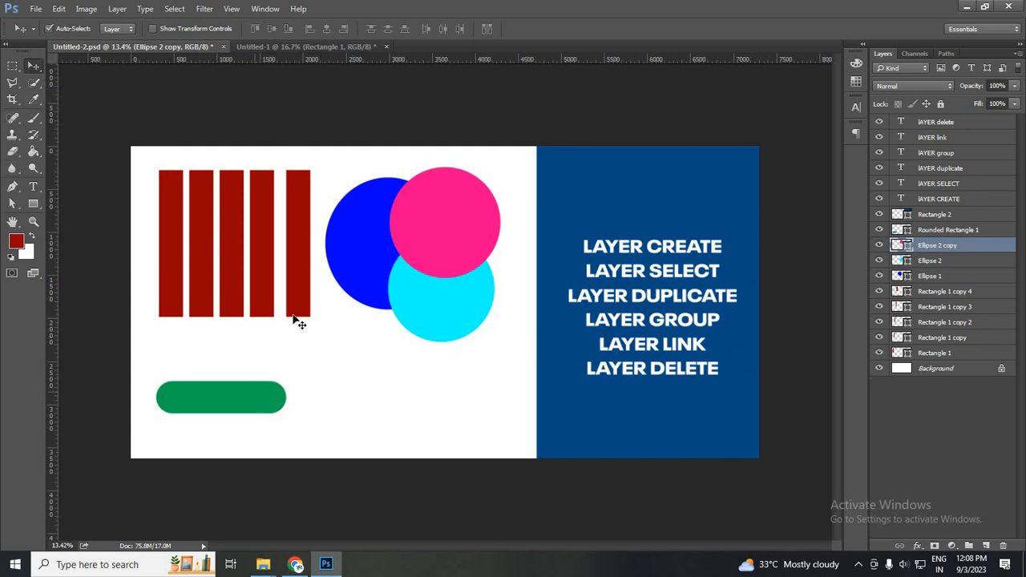
click(269, 269)
click(238, 255)
click(205, 245)
click(171, 228)
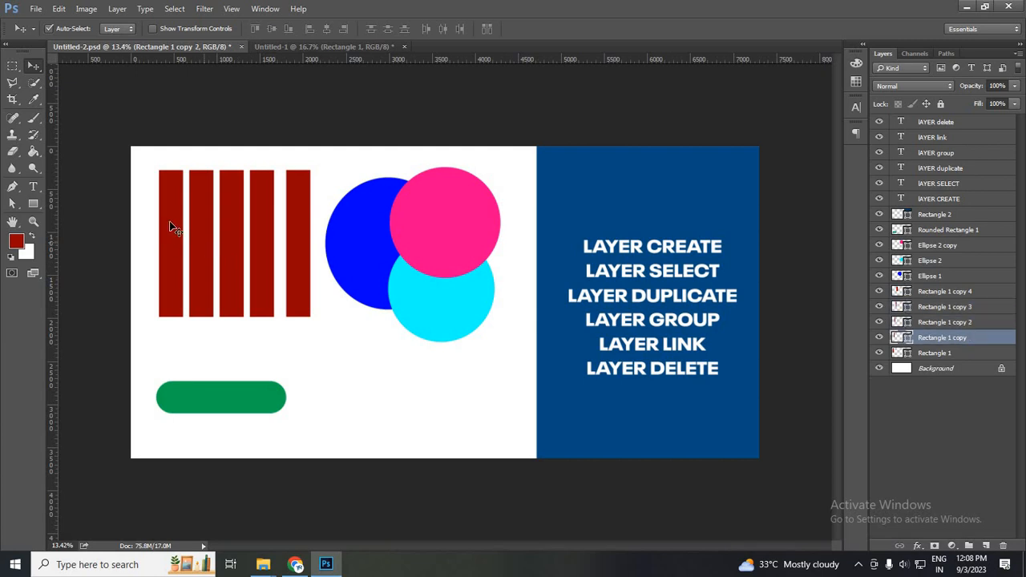
click(170, 229)
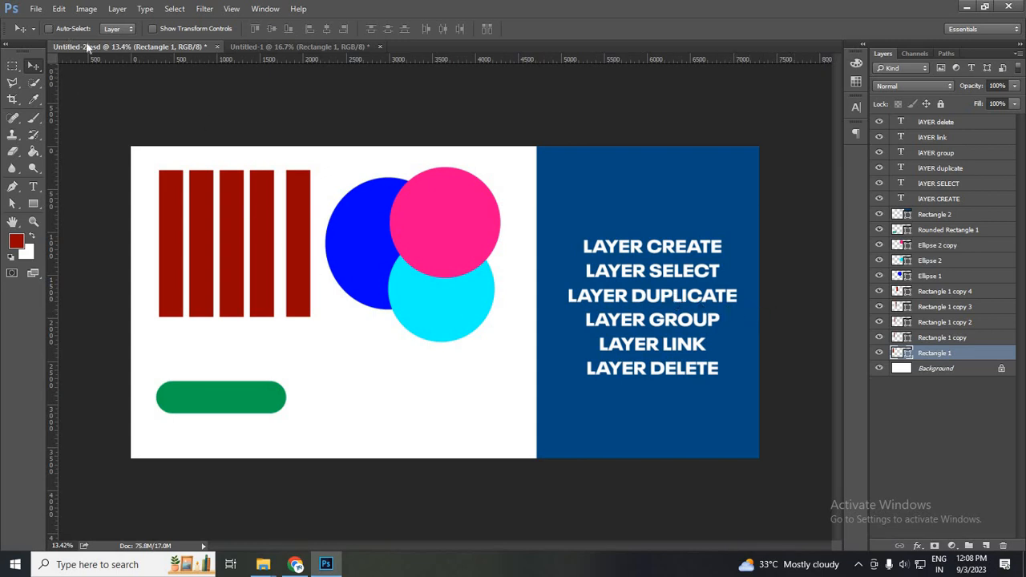
Select the blue circle and try different colour labels on its layer, ending with Orange
click(365, 226)
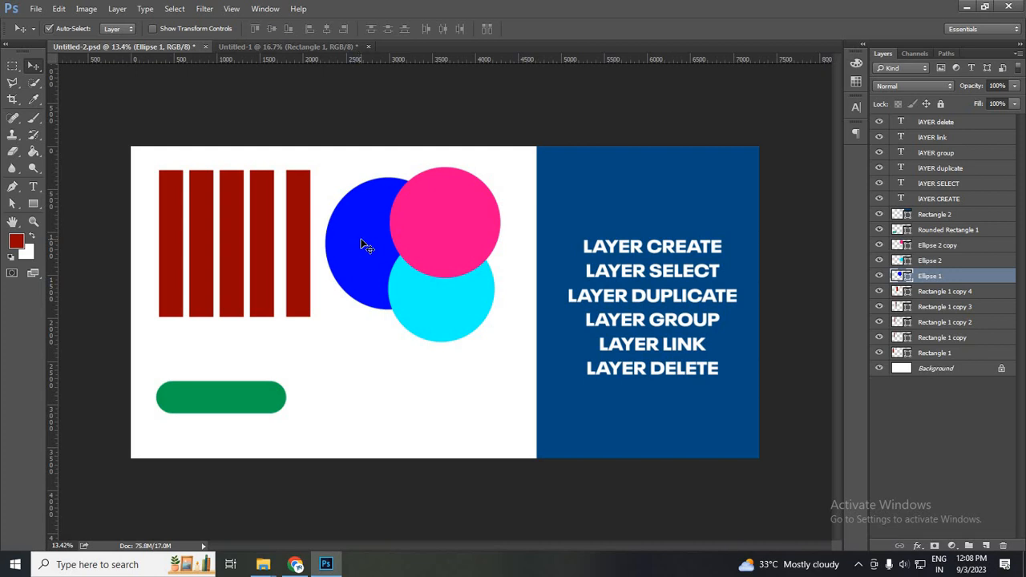
right_click(880, 276)
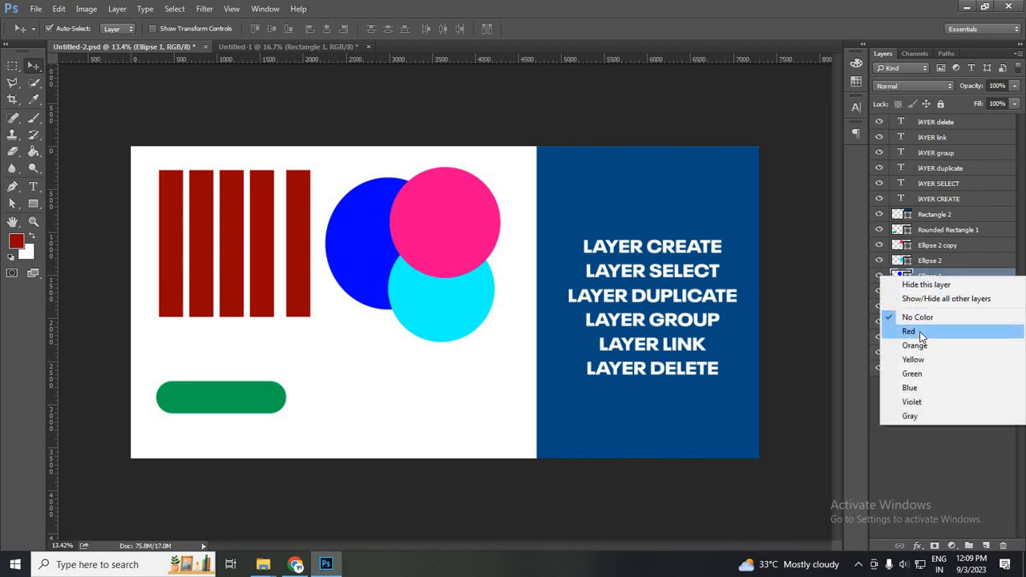
click(912, 331)
right_click(879, 276)
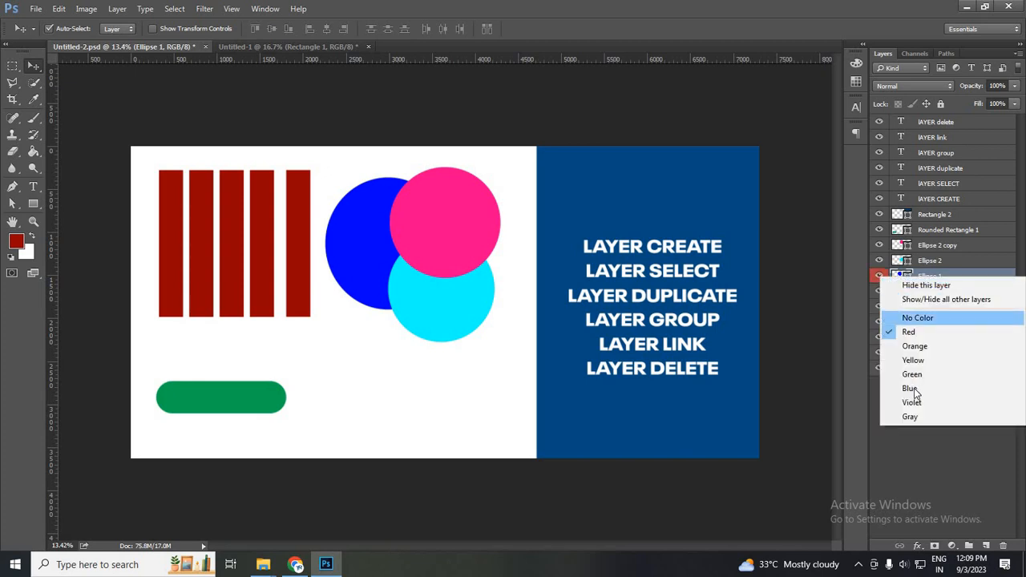
click(910, 389)
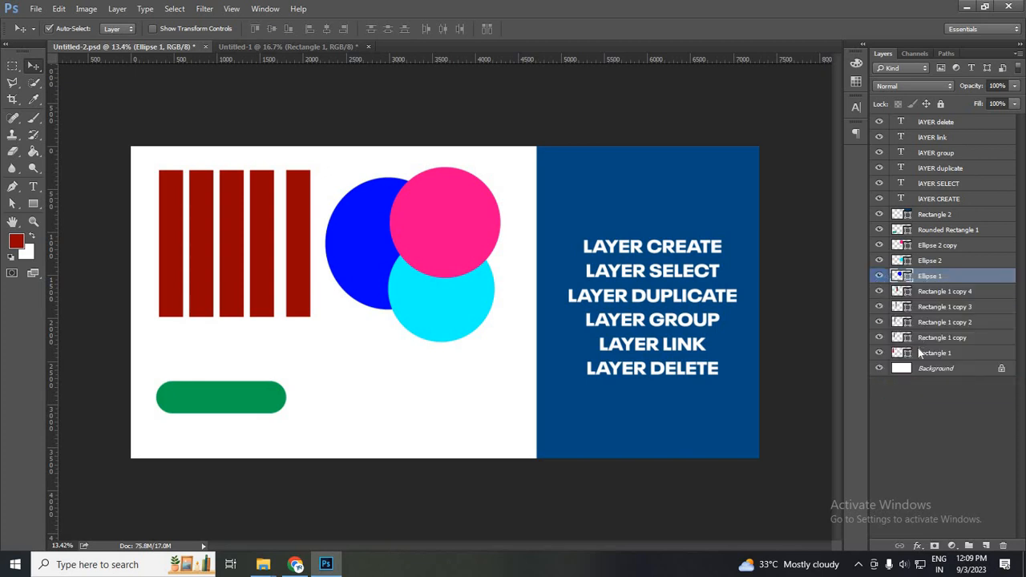
right_click(875, 277)
click(917, 349)
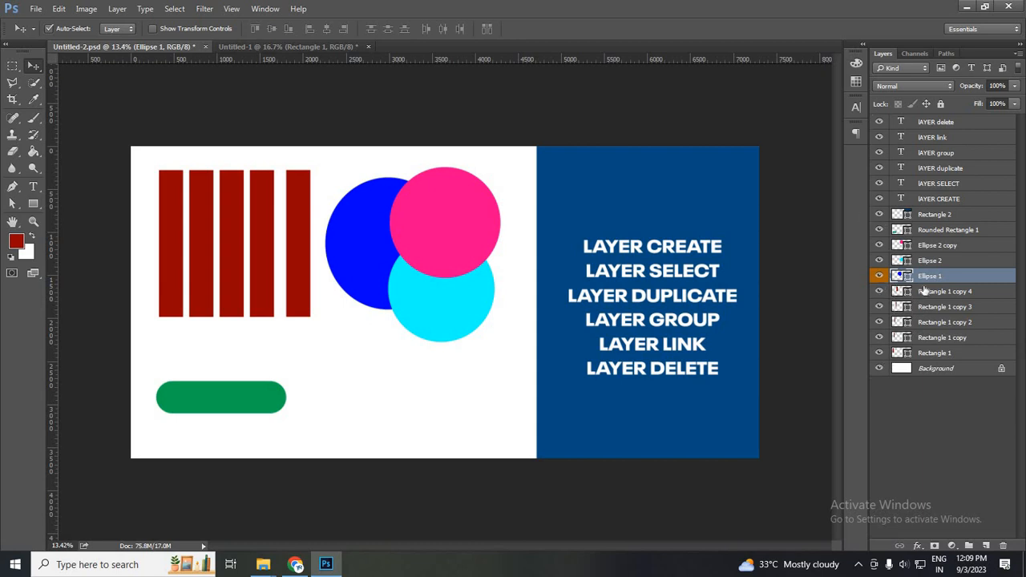
Reselect the orange-labelled Ellipse 1 layer and toggle its visibility, leaving the blue circle hidden
click(946, 322)
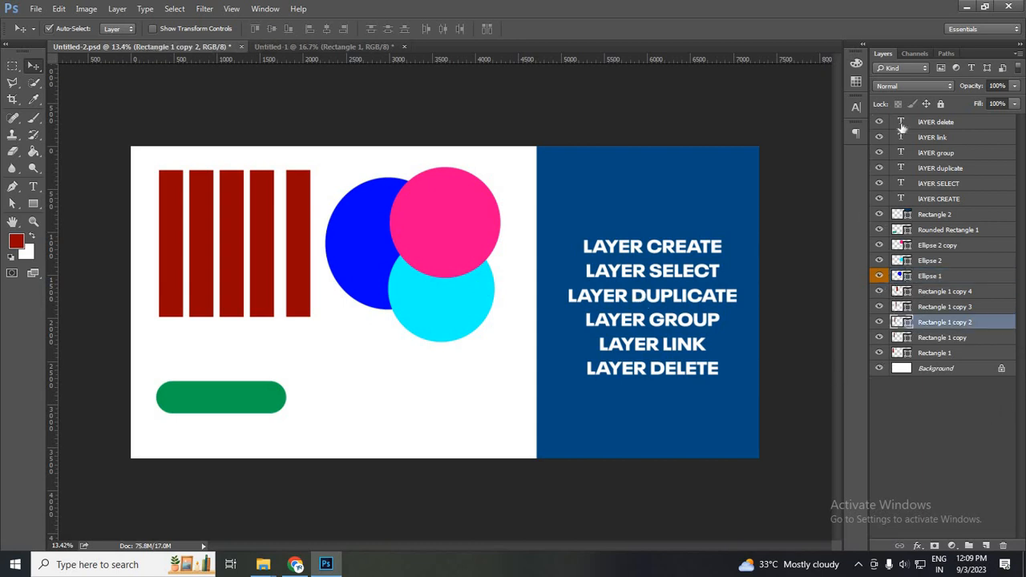
click(951, 278)
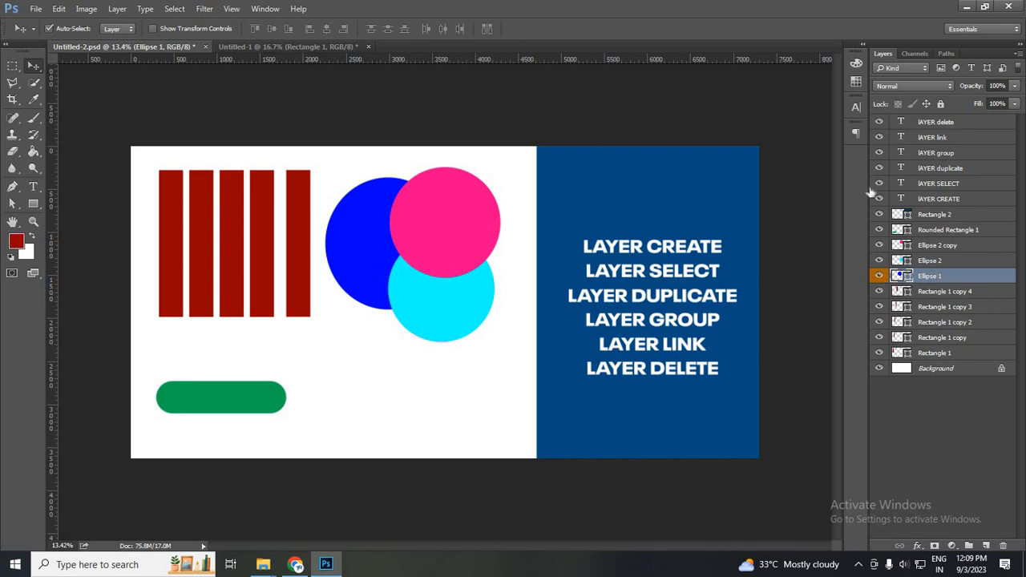
click(878, 275)
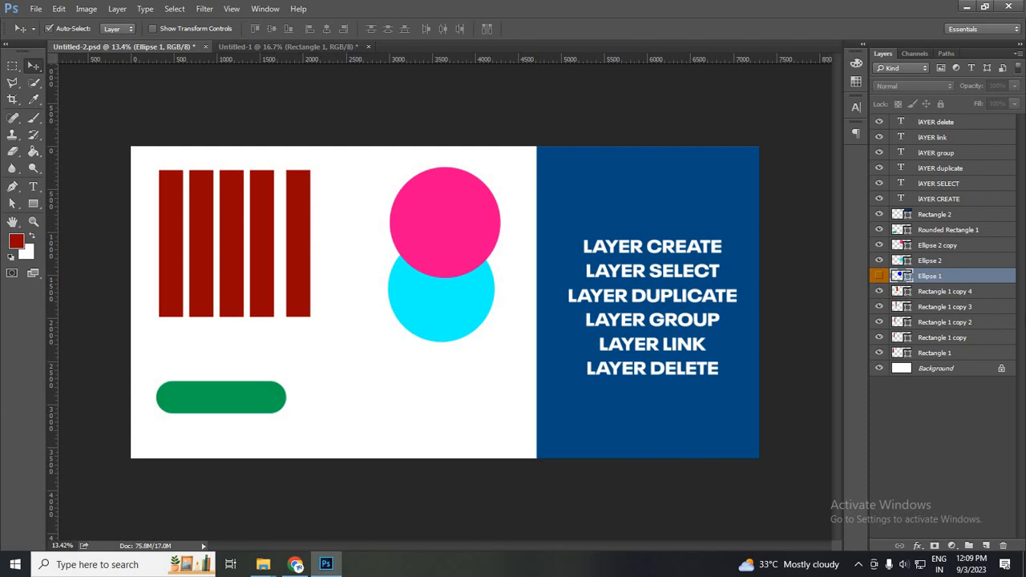
click(879, 278)
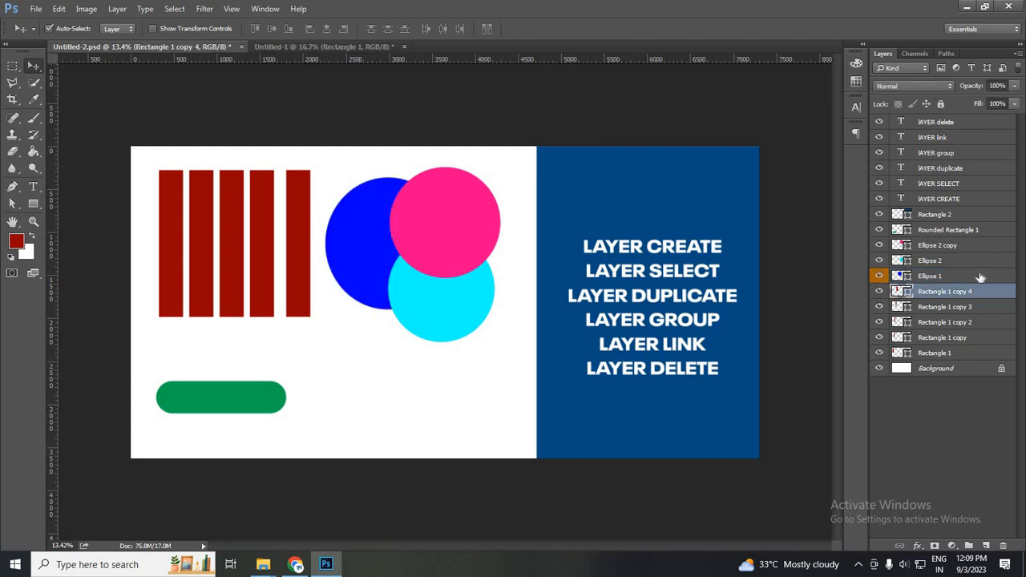
click(885, 282)
click(881, 277)
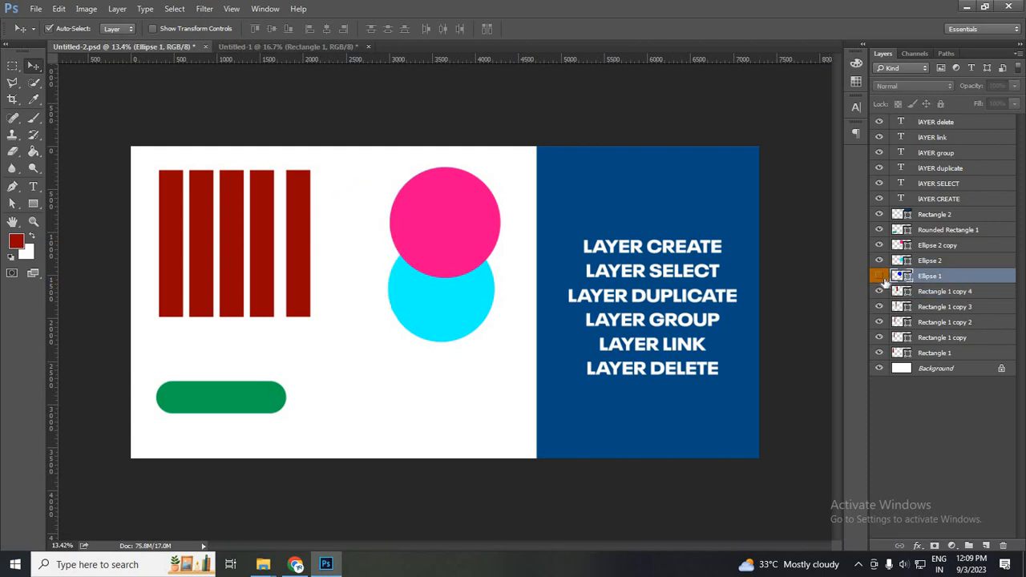
Make the blue circle's Ellipse 1 layer visible again
click(881, 277)
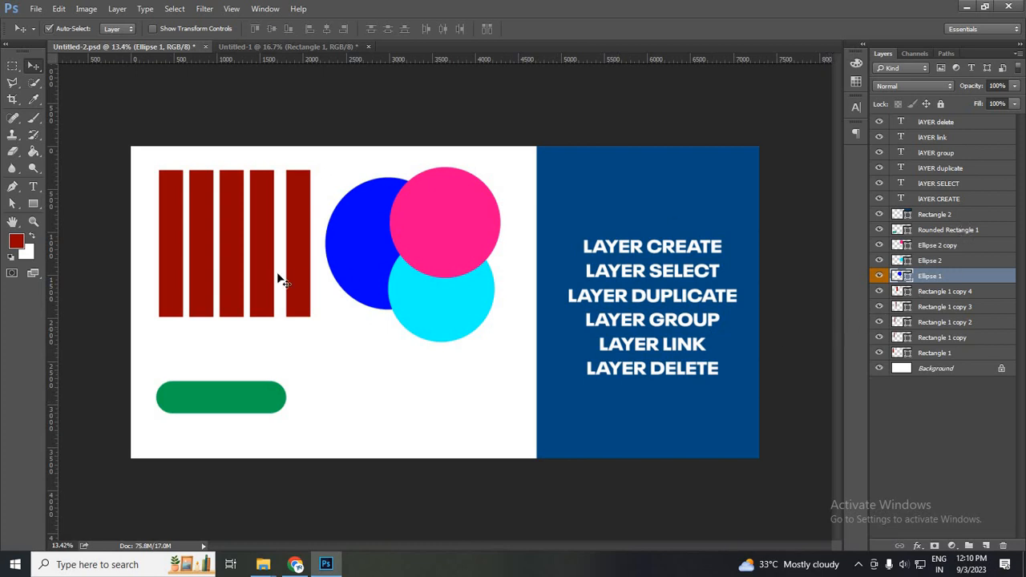
Duplicate the green rounded rectangle to the right of the original and toggle the copy's visibility off and on
click(234, 397)
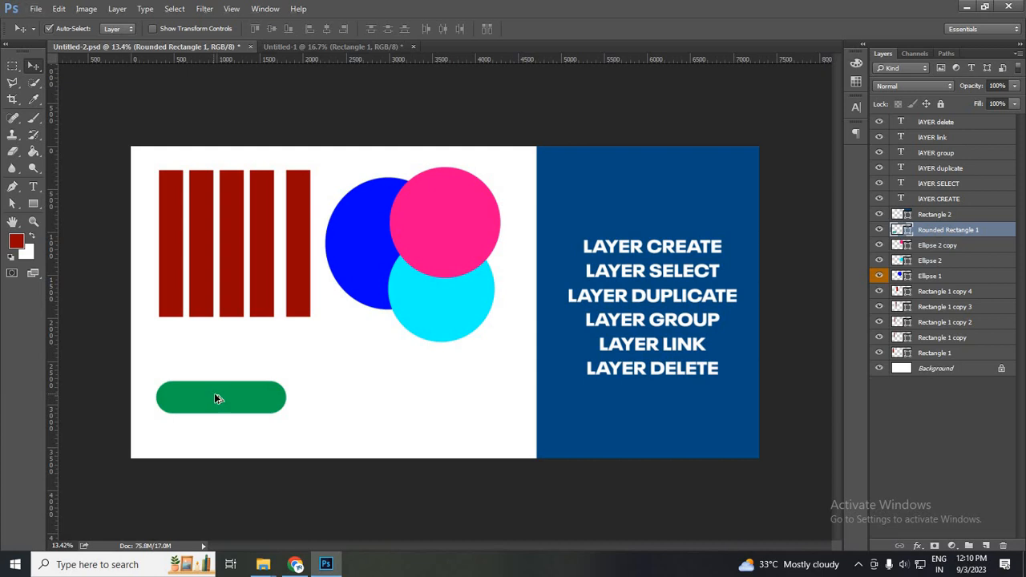
drag(215, 398, 369, 417)
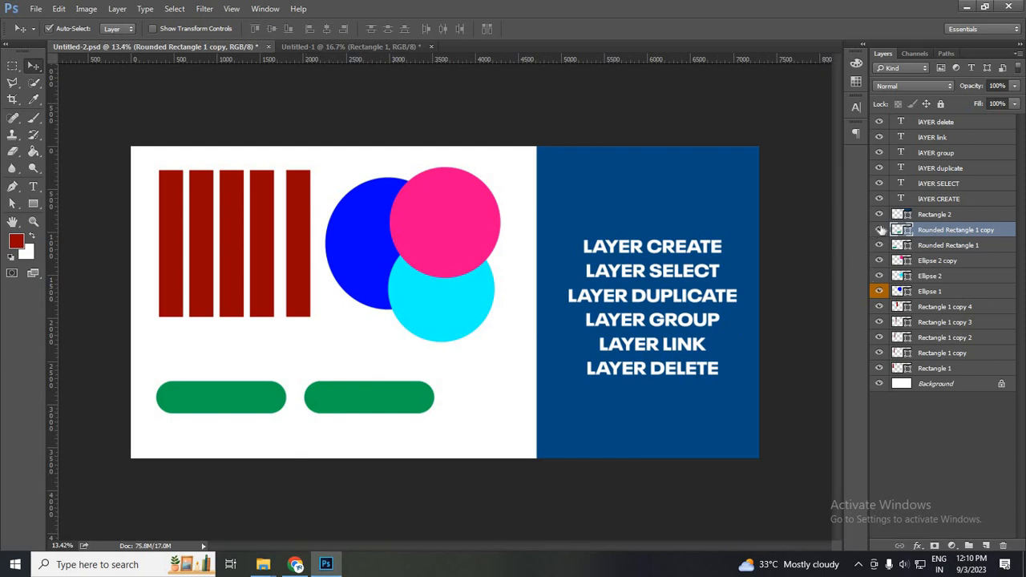
click(879, 230)
click(879, 230)
click(879, 230)
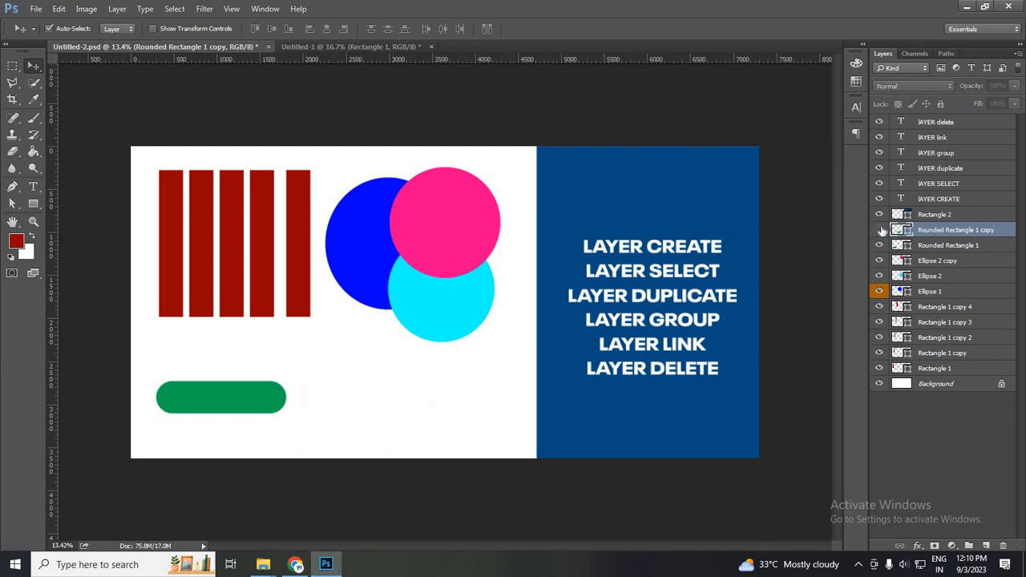
click(879, 230)
Delete the green copy and duplicate the rounded rectangle again, placing the new copy just right of the original
key(Delete)
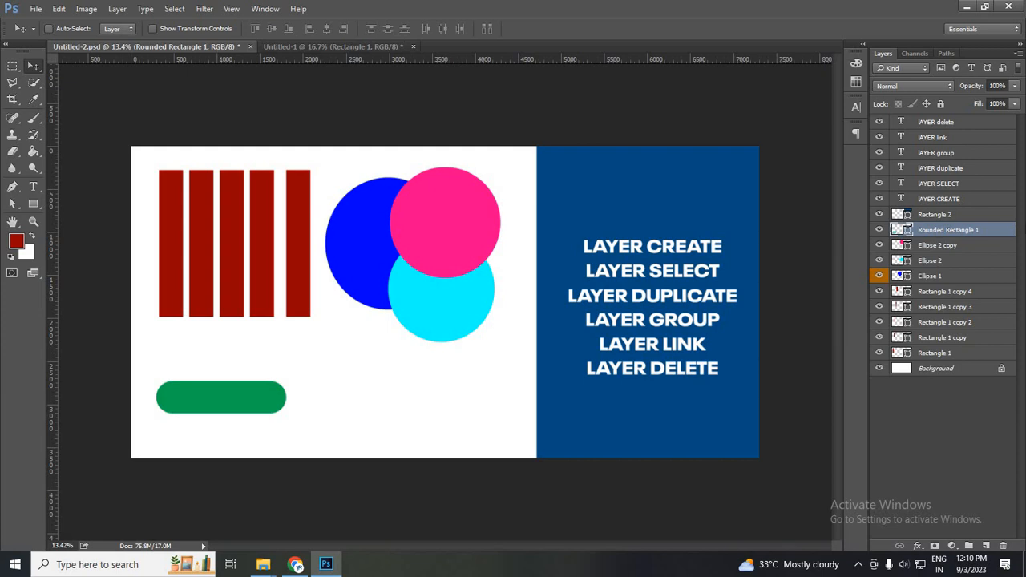
key(ctrl+j)
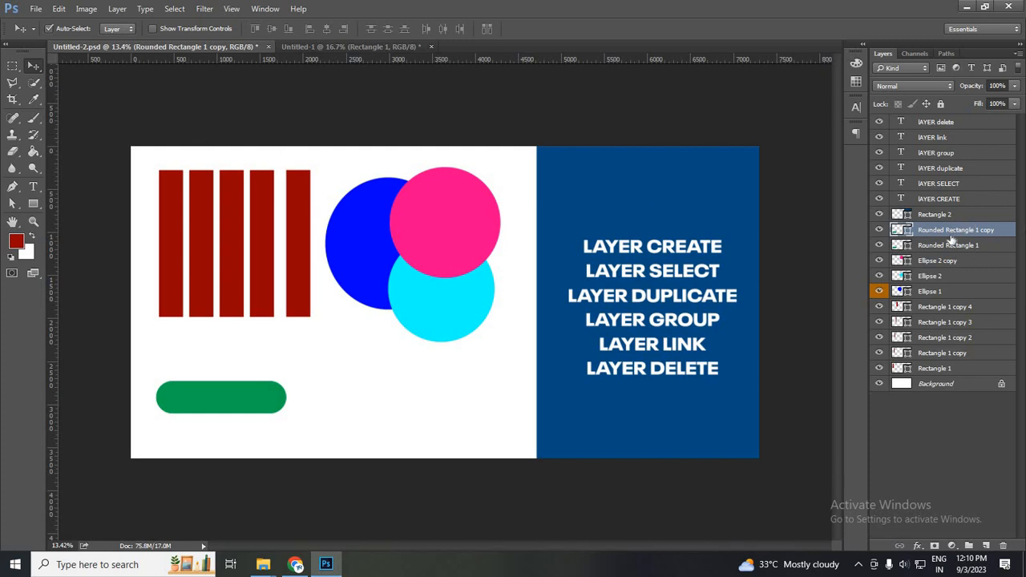
drag(265, 393, 497, 393)
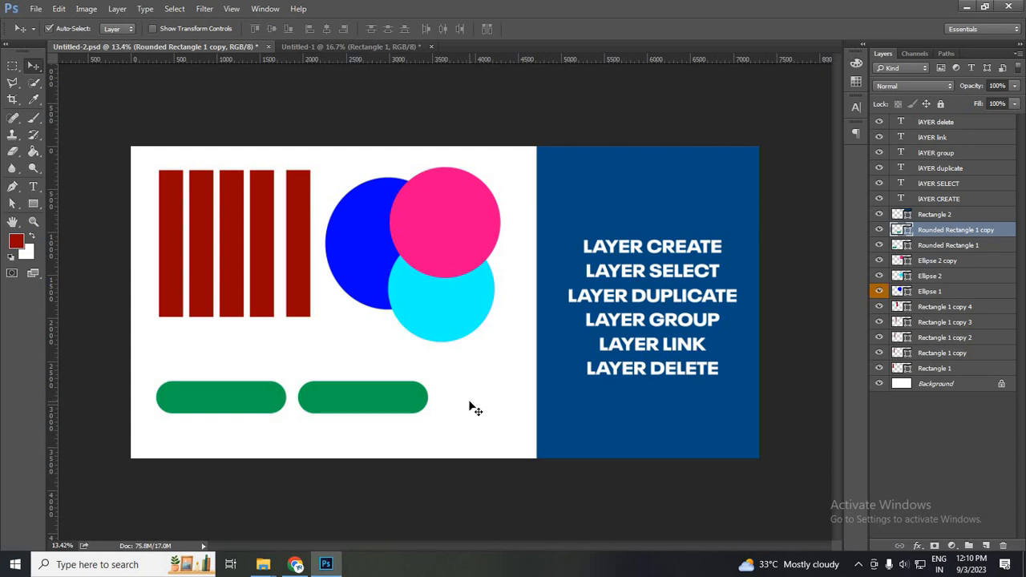
Duplicate the right-hand green rounded rectangle seven times and spread several of the copies around the lower part of the white area
key(ctrl+j)
key(ctrl+j)
key(ctrl+j)
key(ctrl+j)
key(ctrl+j)
key(ctrl+j)
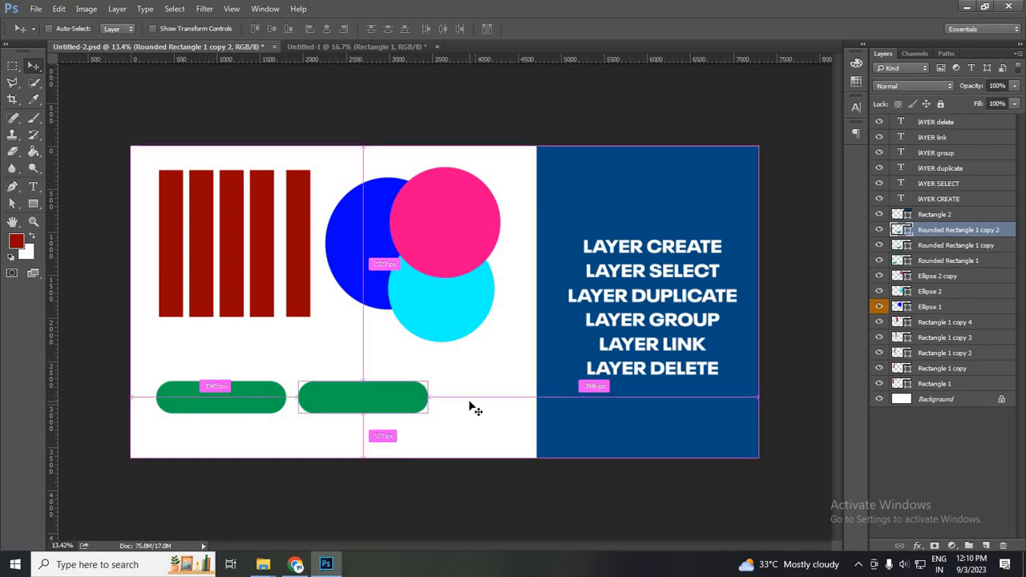
key(ctrl+j)
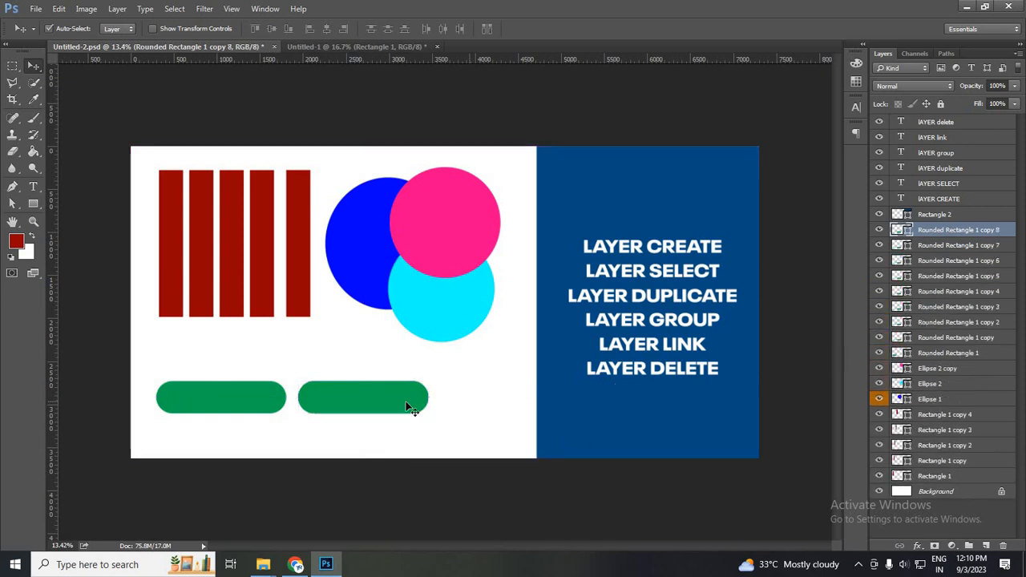
drag(405, 407, 327, 358)
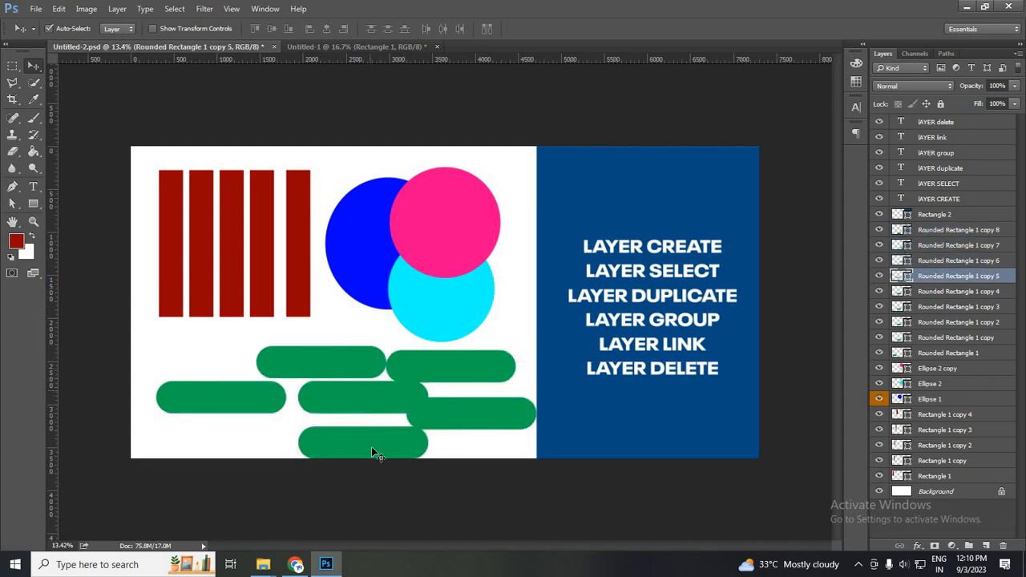
drag(317, 407, 156, 452)
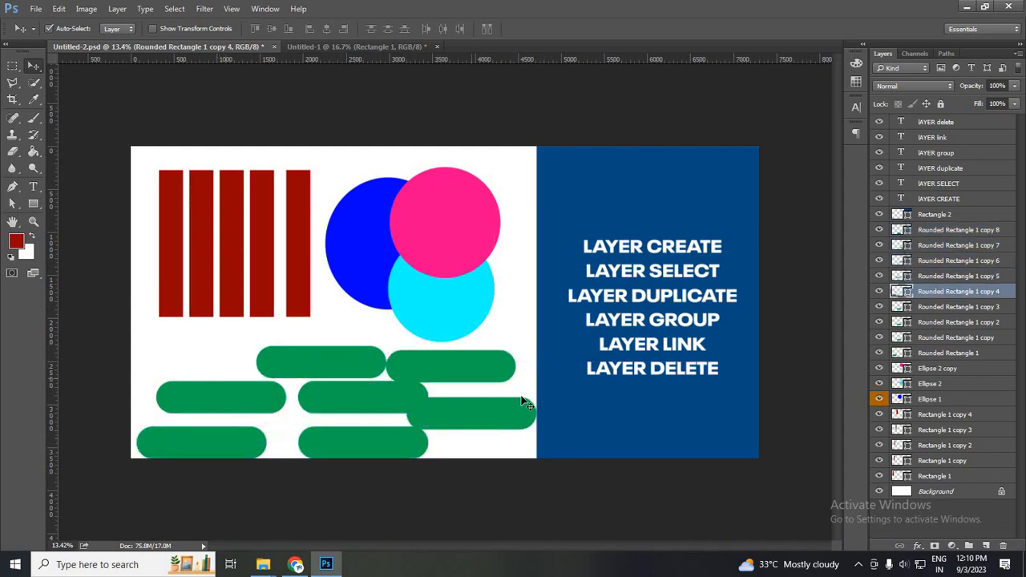
Delete all the green rounded rectangle copies one after another, from copy 8 to the first copy, keeping only Rounded Rectangle 1
click(966, 232)
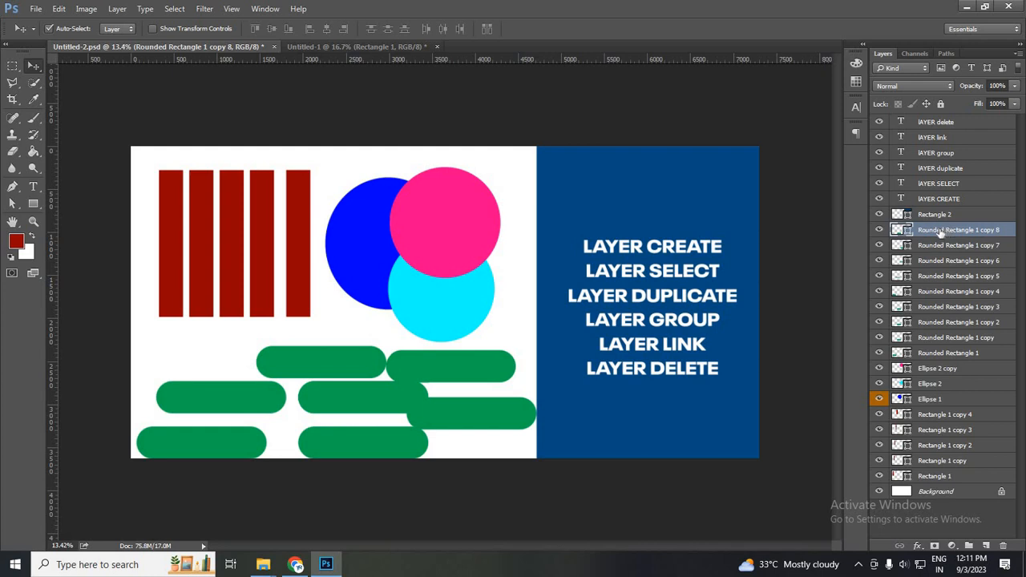
key(Delete)
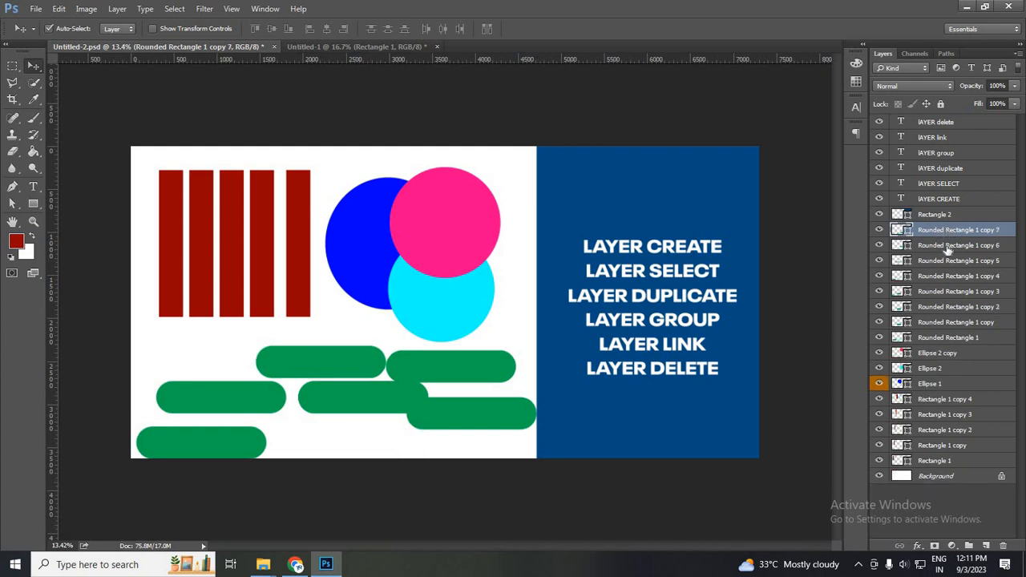
key(Delete)
key(Delete)
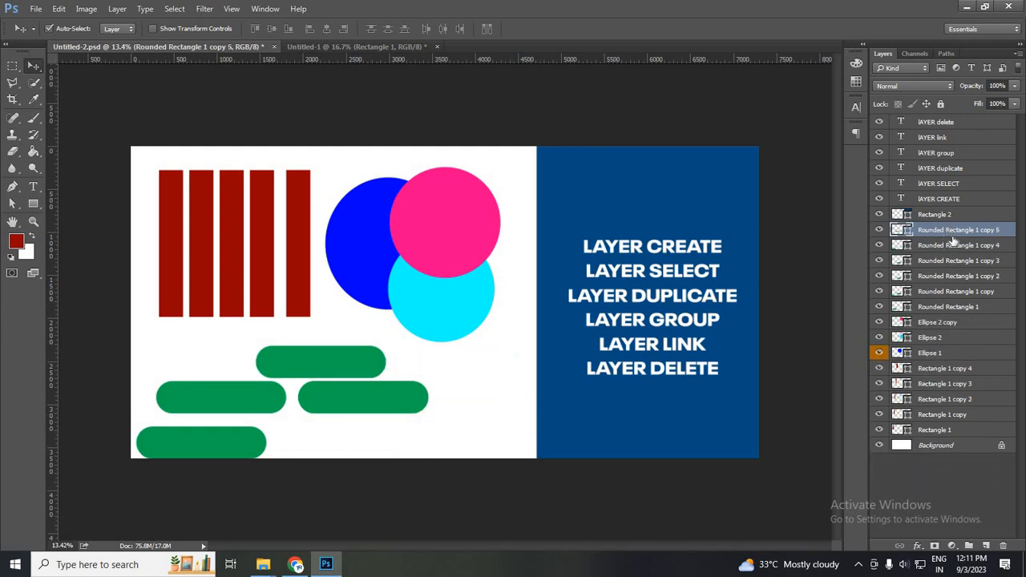
drag(924, 233, 1004, 547)
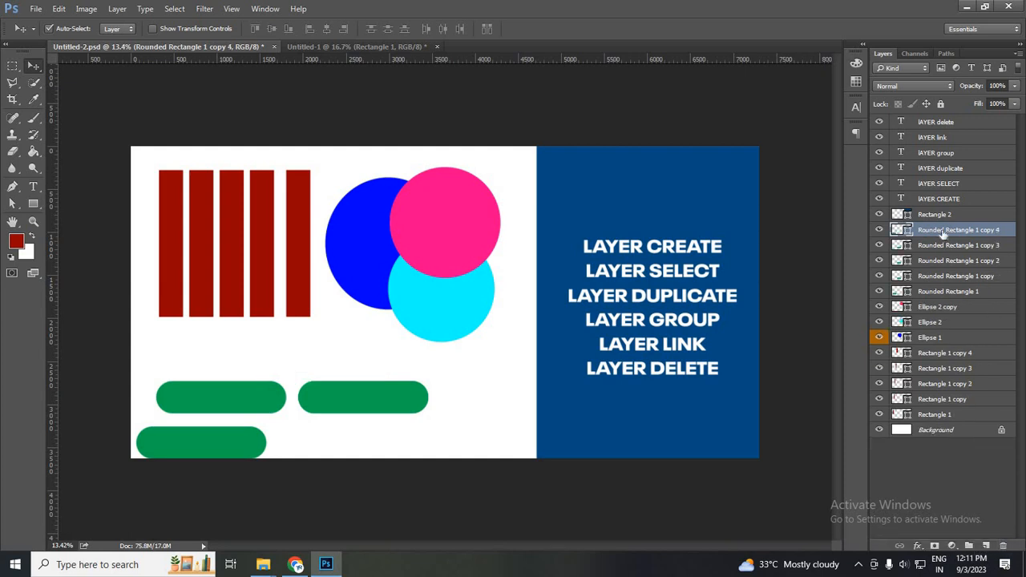
drag(943, 234, 1004, 546)
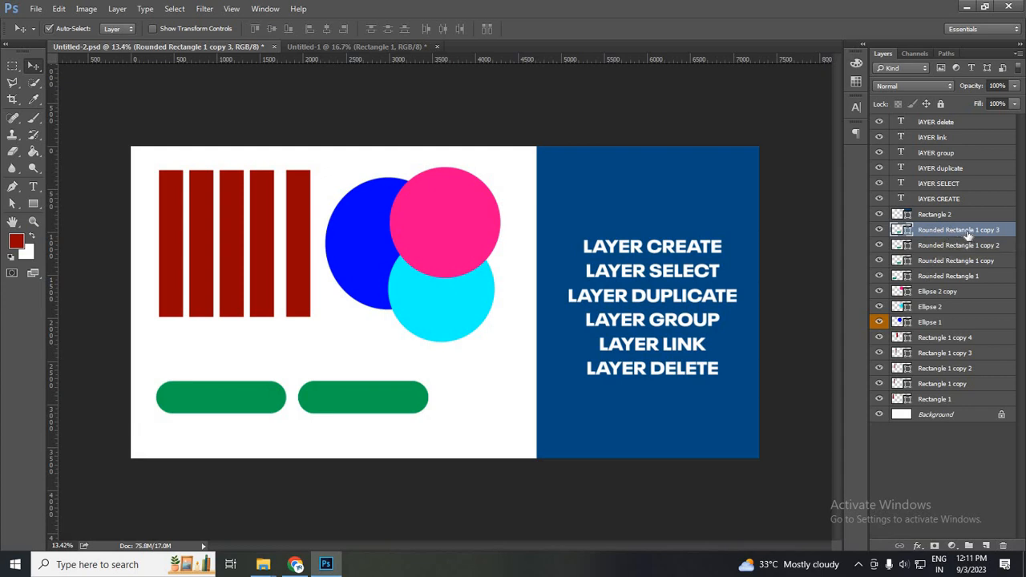
key(Delete)
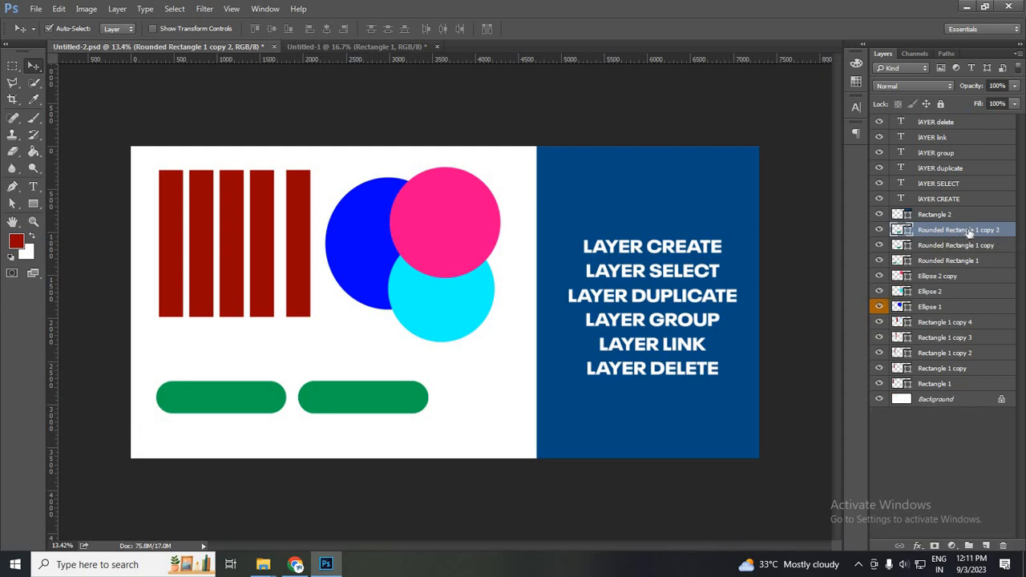
key(Delete)
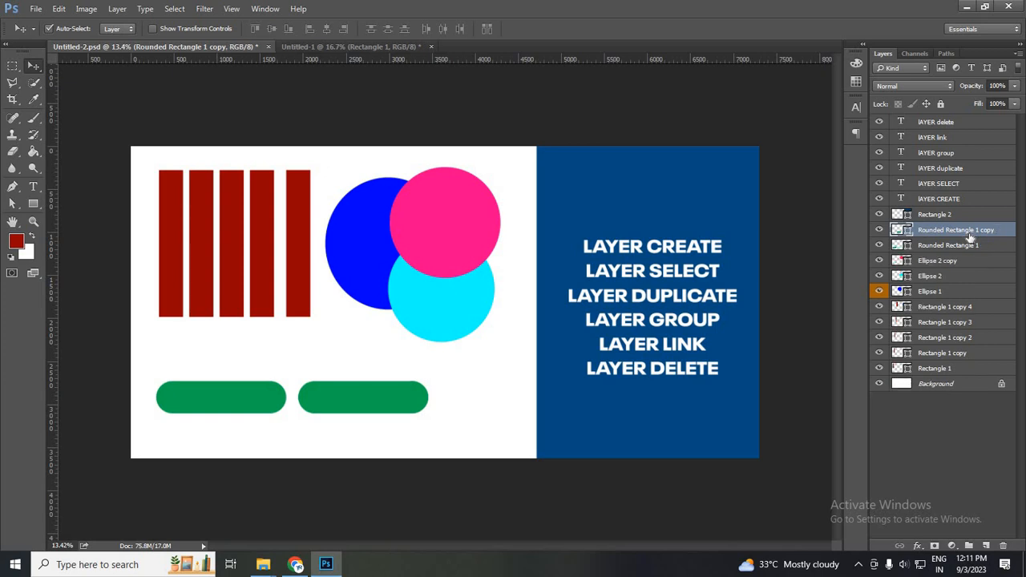
key(Delete)
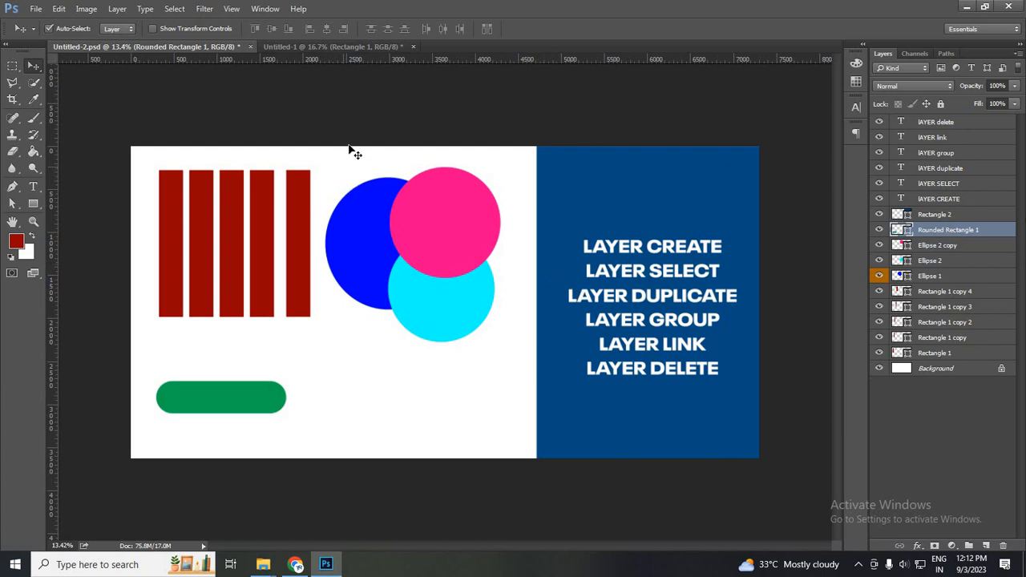
Rename the pink circle's layer as Ellipse 3
click(944, 250)
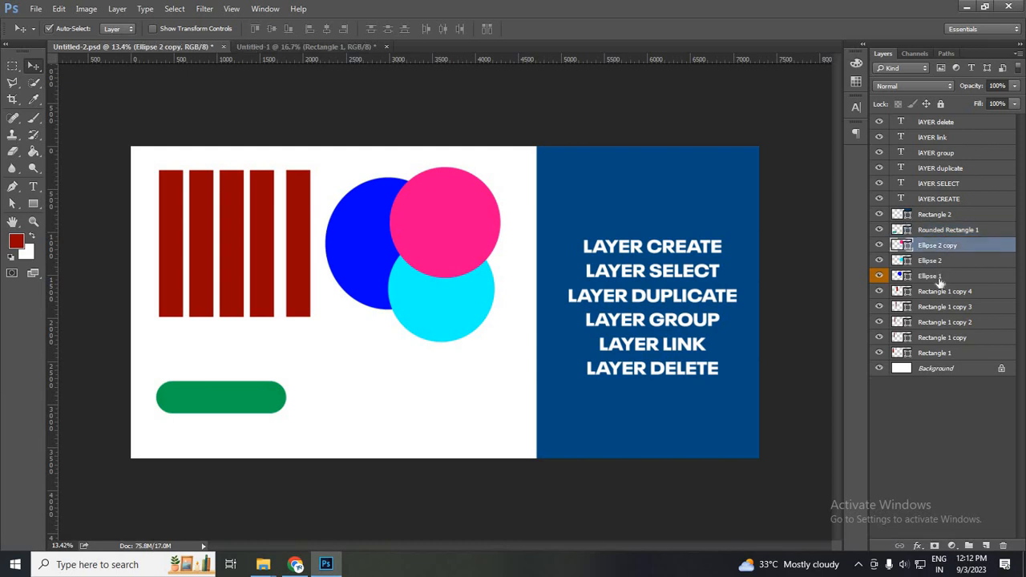
click(939, 278)
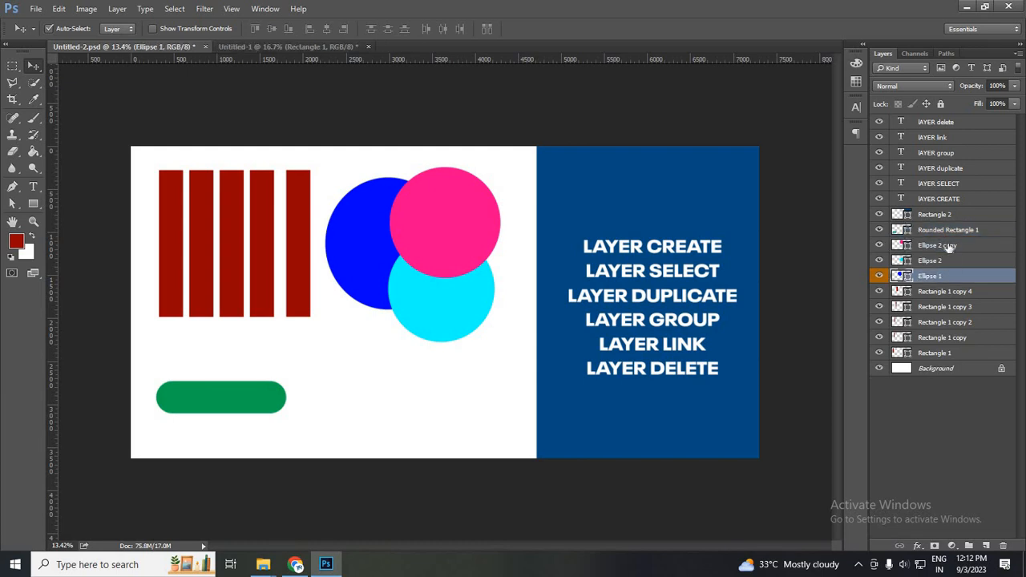
click(944, 261)
double_click(944, 246)
drag(960, 246, 941, 253)
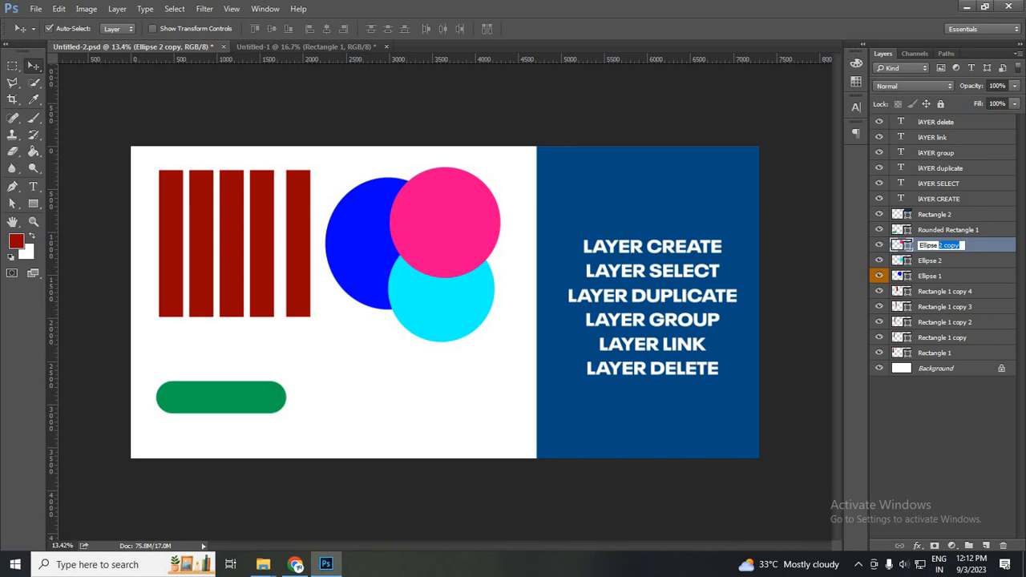
text(3)
key(Return)
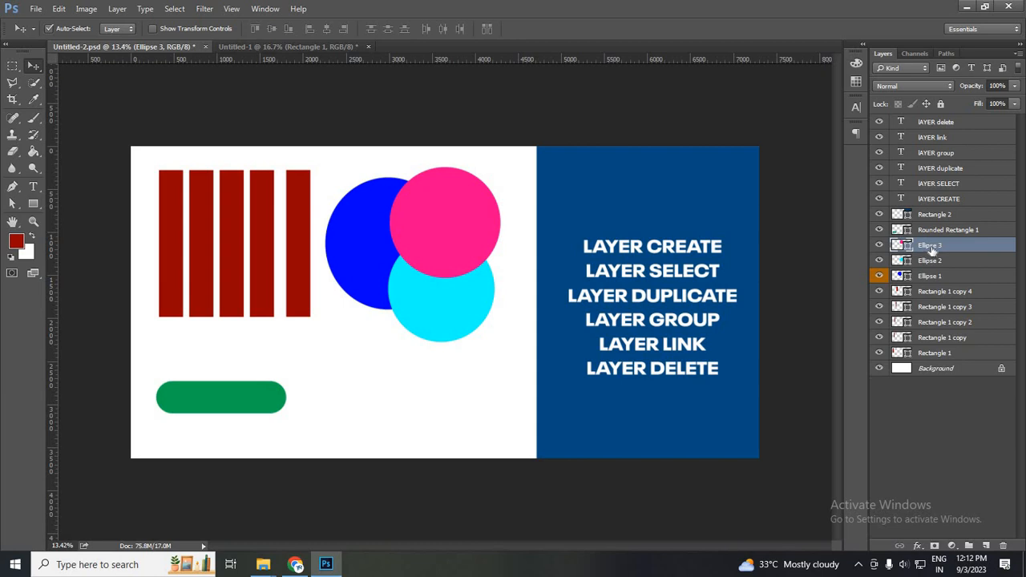
Rename the pink circle's layer as CIRCLE 3 and copy the new name for reuse
double_click(929, 245)
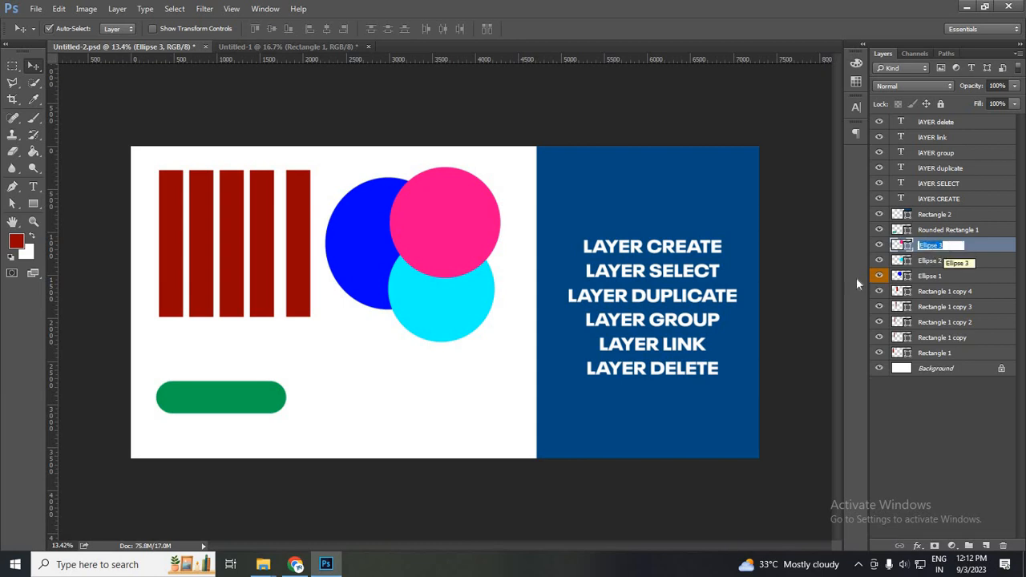
key(Return)
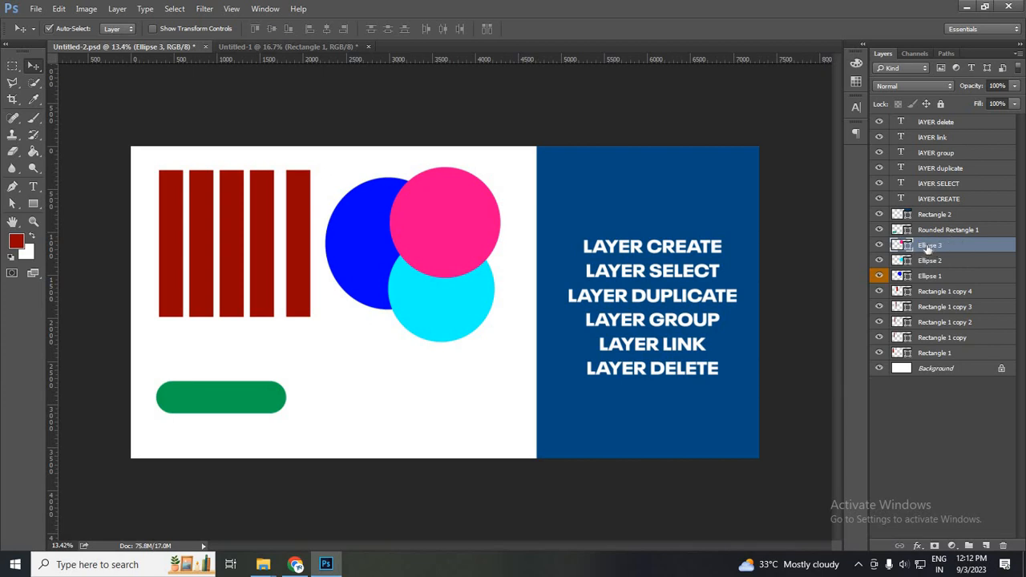
double_click(929, 246)
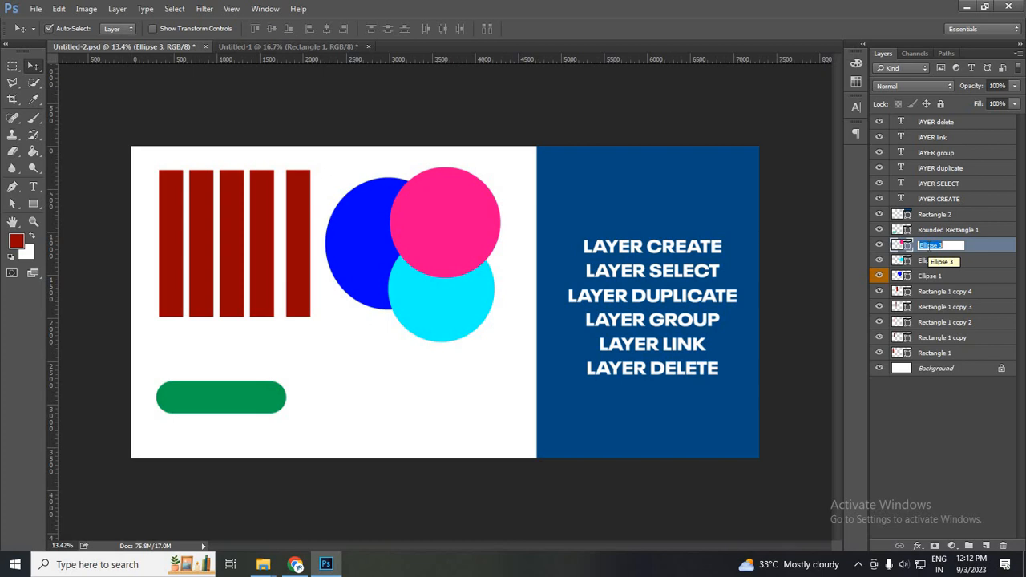
text(cIRCLE)
drag(957, 245, 912, 252)
click(936, 264)
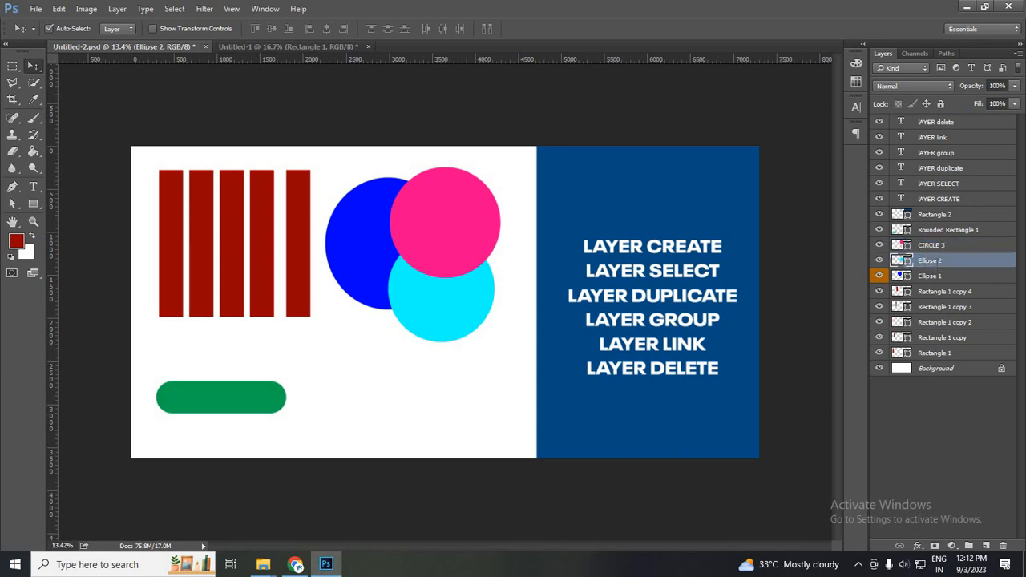
Rename the cyan circle's layer as CIRCLE 2, reusing the copied name with its number changed
double_click(934, 262)
key(ctrl+v)
key(BackSpace)
text(2)
click(940, 275)
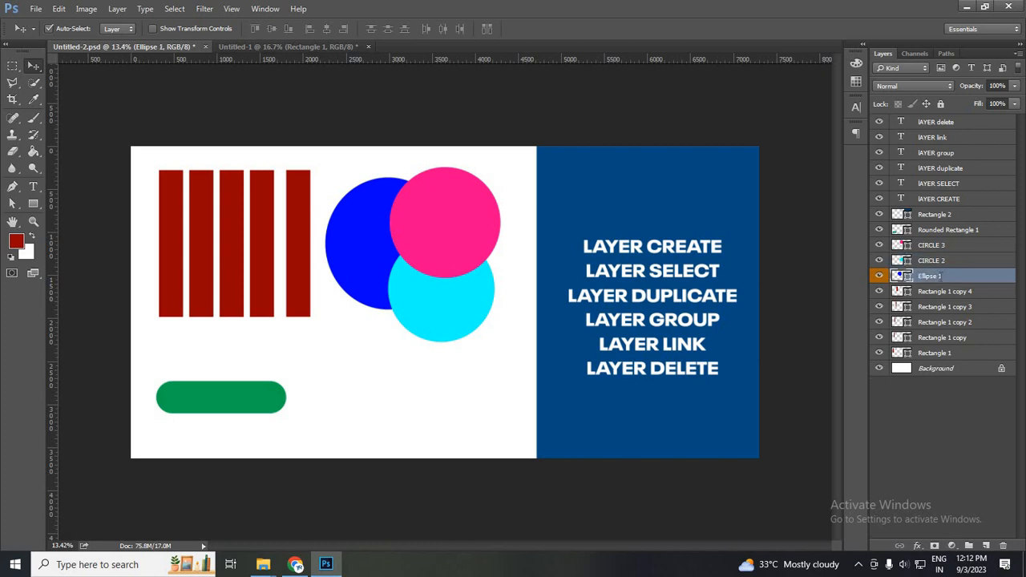
Rename the blue circle's layer as CIRCLE 1, reusing the copied name with its number changed
double_click(939, 276)
key(ctrl+v)
key(BackSpace)
text(1)
key(Return)
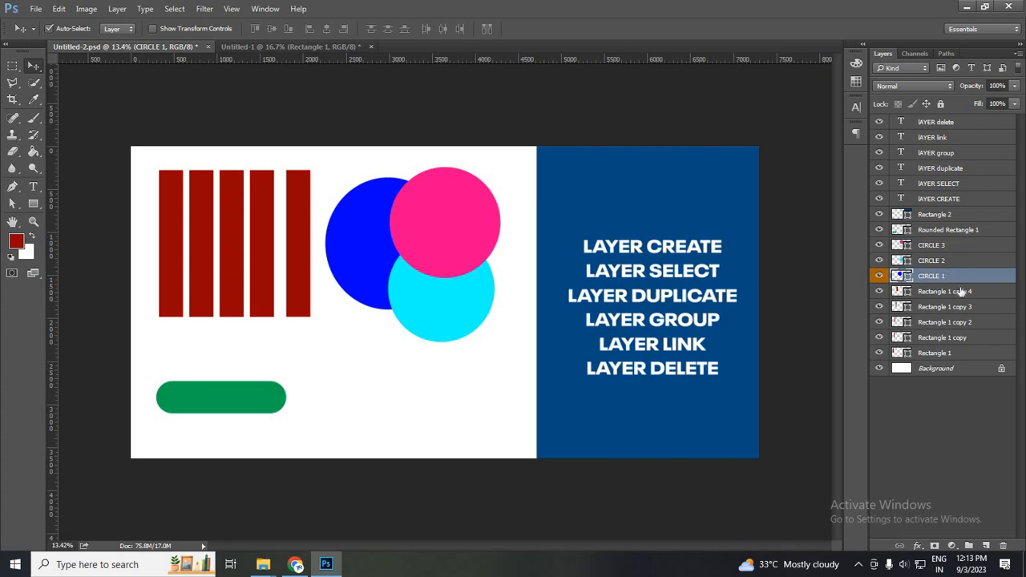
Select the layers CIRCLE 1 through CIRCLE 3 as a range and move the three circles together slightly right and up
shift+click(966, 247)
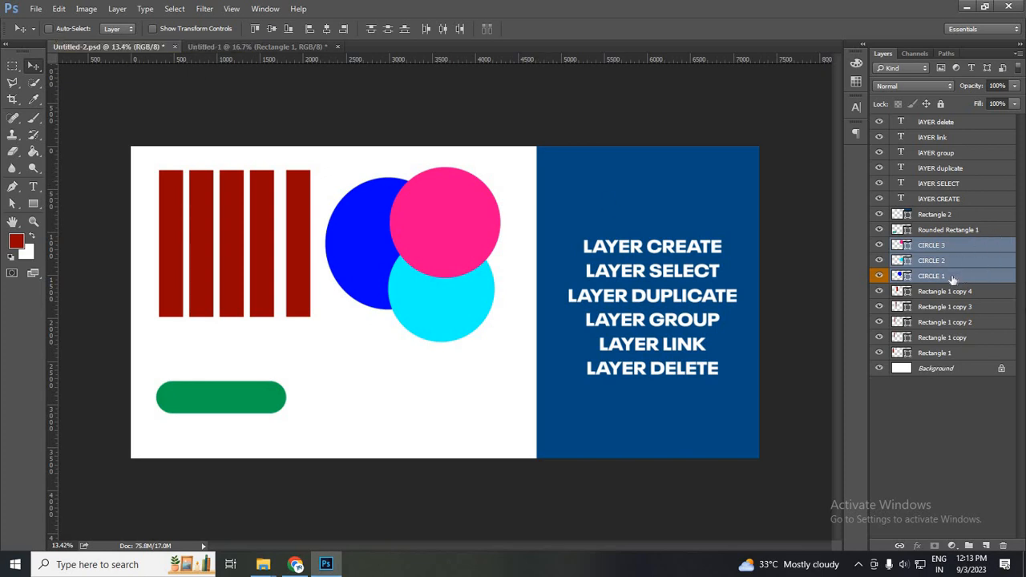
mouse_move(431, 232)
mouse_down()
mouse_move(414, 222)
mouse_move(392, 229)
mouse_move(363, 274)
mouse_move(449, 380)
mouse_move(317, 349)
mouse_move(536, 350)
mouse_move(411, 308)
mouse_move(396, 247)
mouse_move(435, 230)
mouse_move(419, 235)
mouse_move(425, 244)
mouse_up()
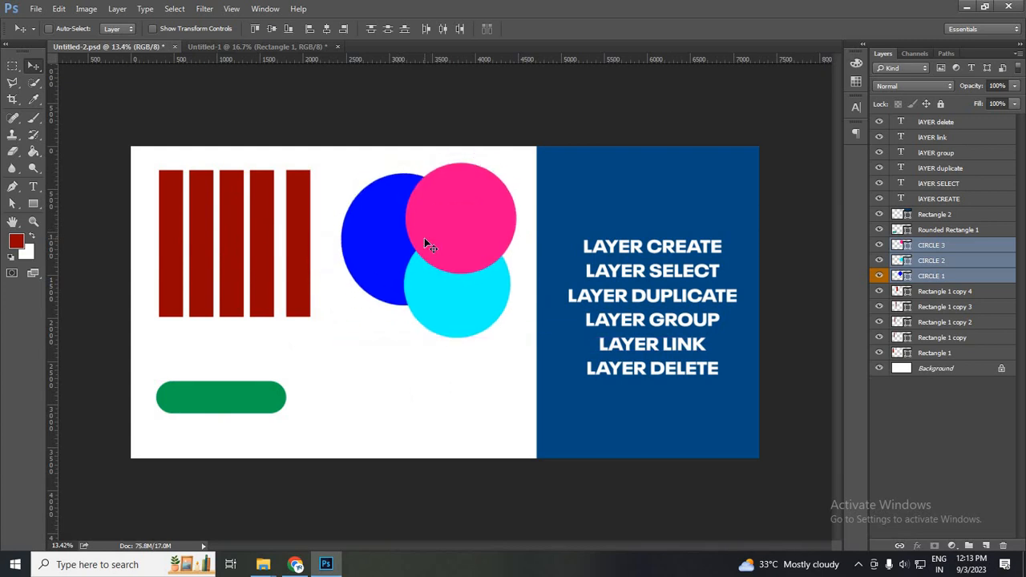
Select only the CIRCLE 1 layer and add CIRCLE 2 and CIRCLE 3 individually to the selection
click(962, 283)
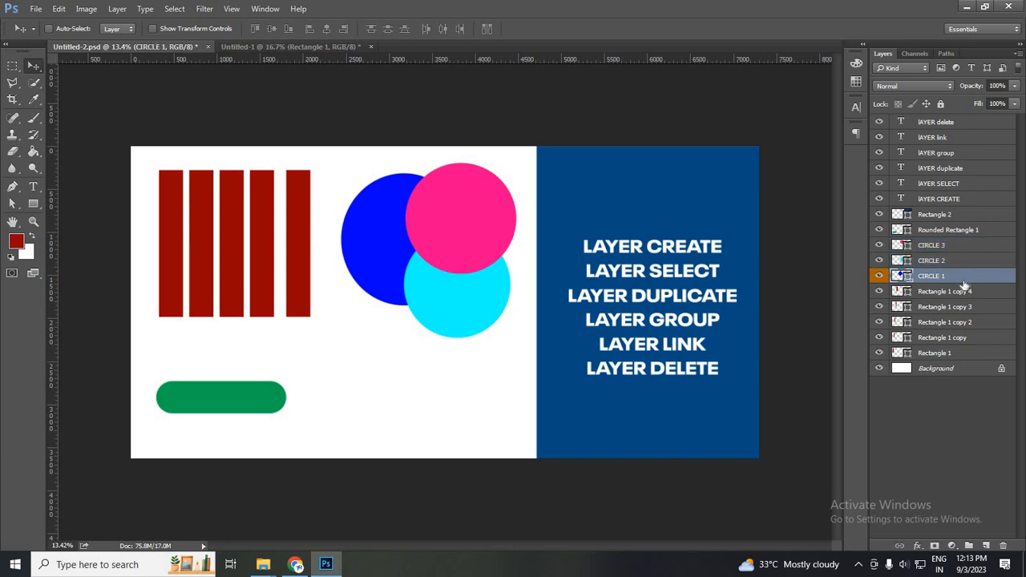
key(ctrl)
ctrl+click(937, 264)
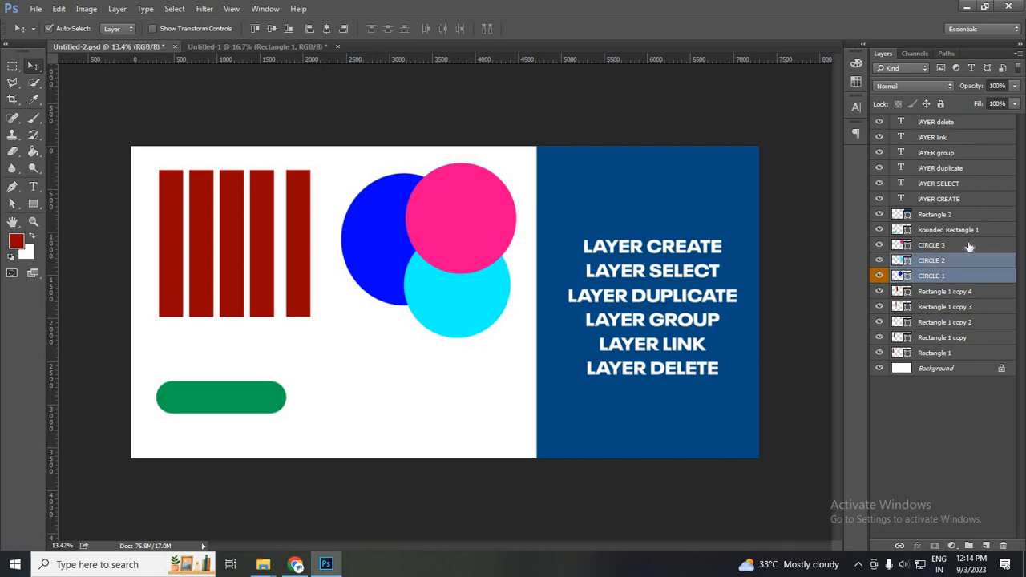
ctrl+click(970, 246)
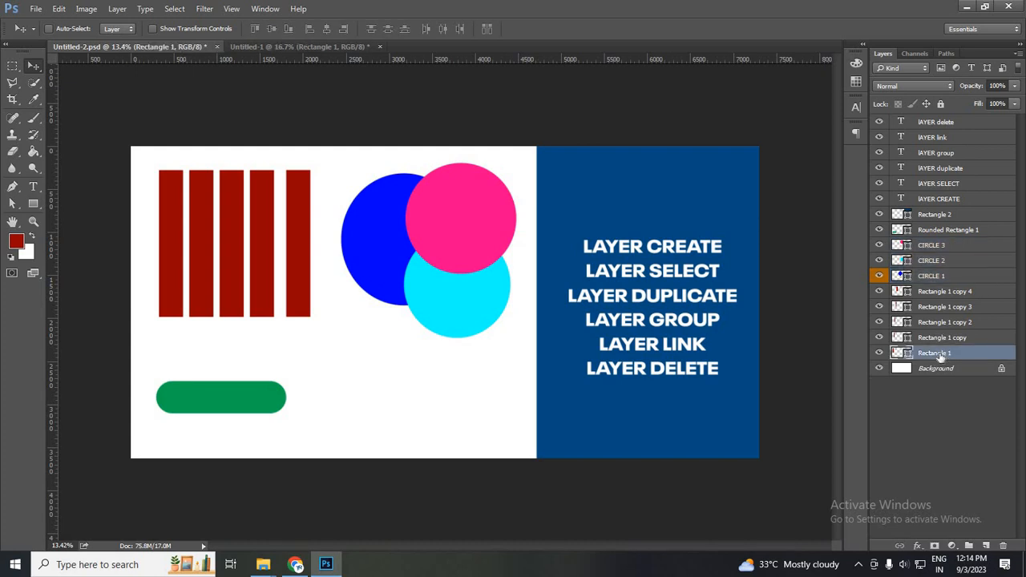
Select the five red bar layers, Rectangle 1 through Rectangle 1 copy 4, and move the bars together slightly right and down
shift+click(979, 293)
drag(284, 229, 298, 237)
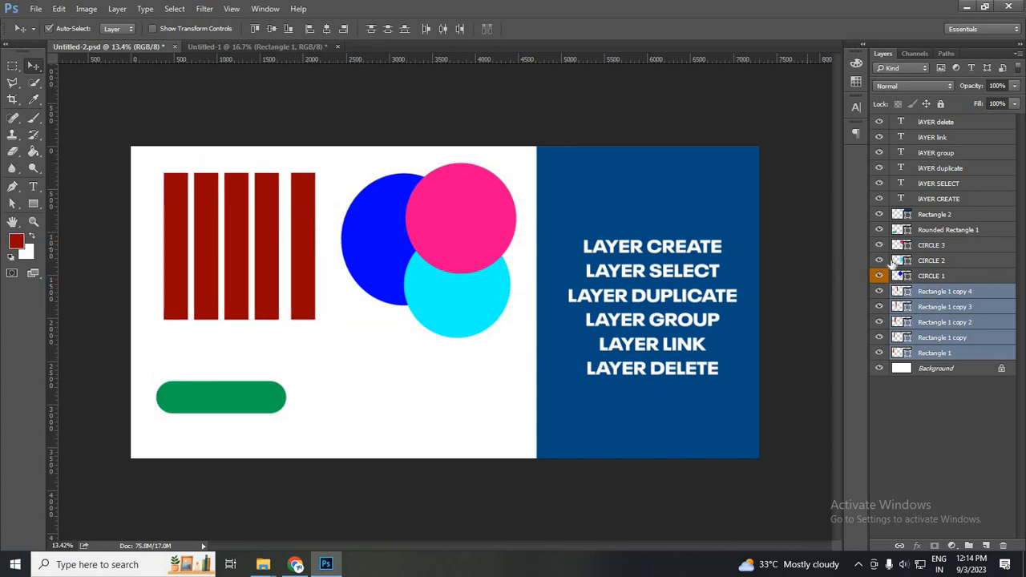
Select the layers CIRCLE 1 through CIRCLE 3 as a range and put them in a new group
click(1001, 293)
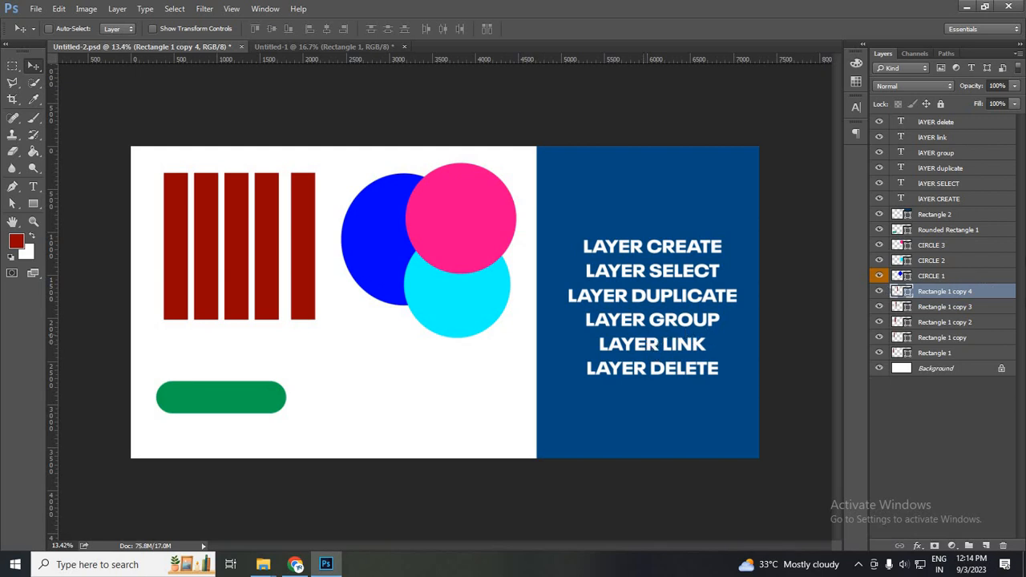
click(952, 276)
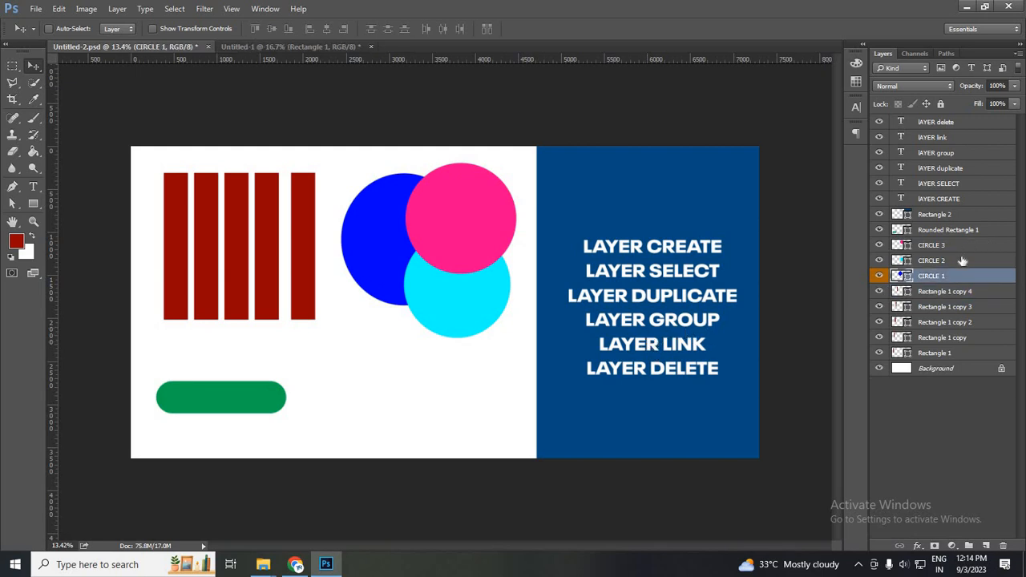
shift+click(968, 247)
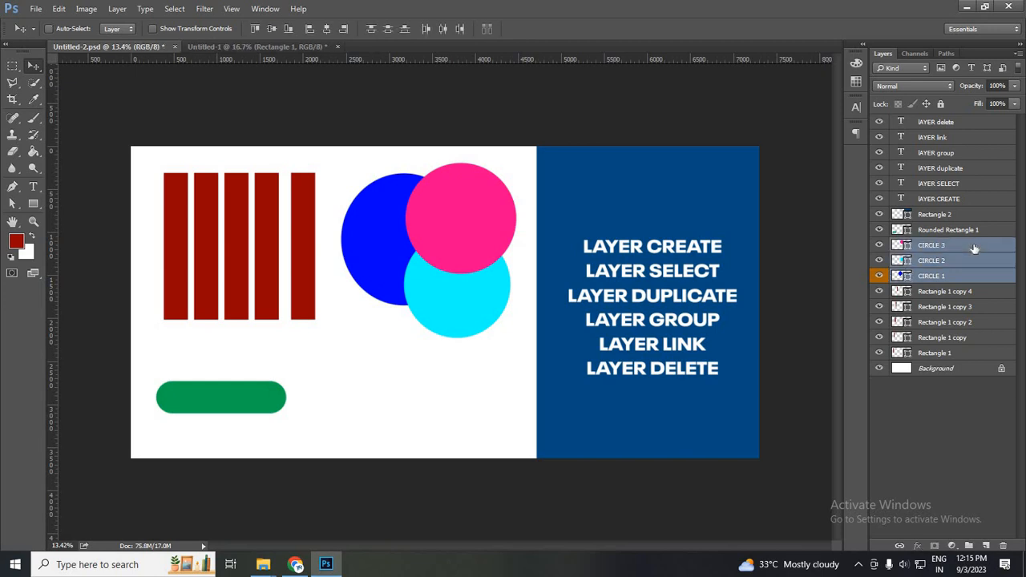
click(972, 548)
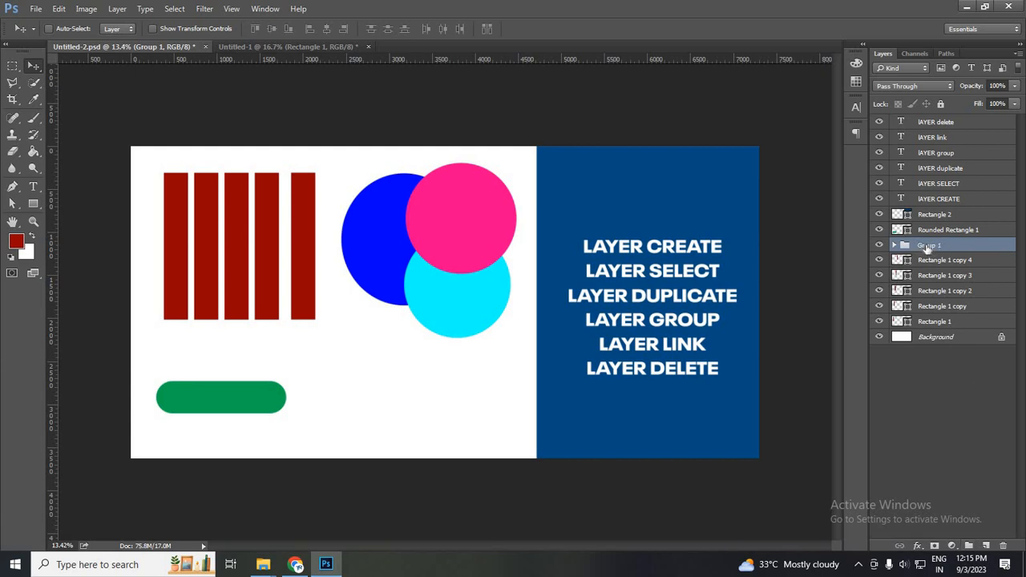
Move the circle group down and left towards the red bars, and try Free Transform on it as a whole
click(878, 245)
drag(476, 190, 463, 310)
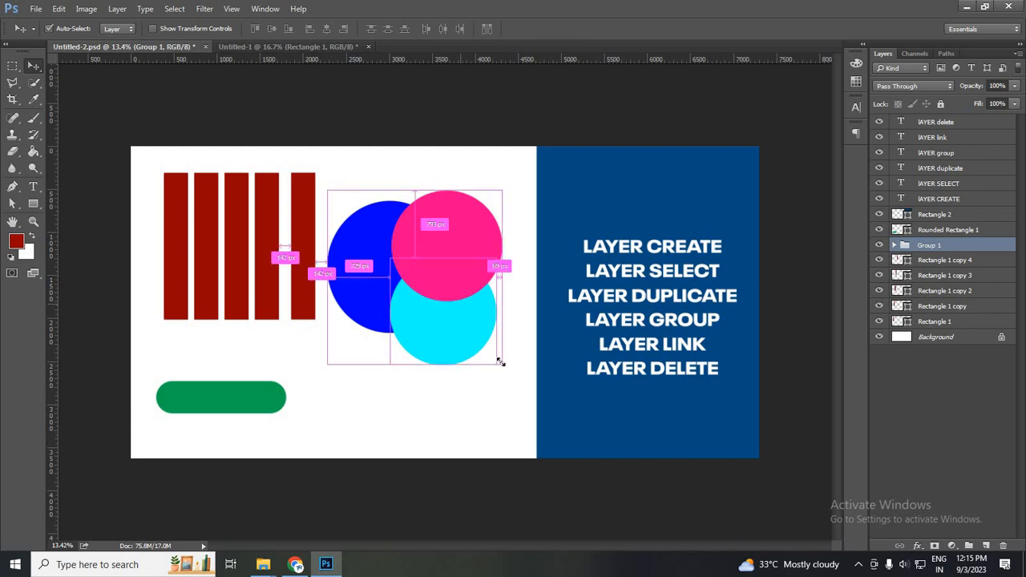
key(ctrl+t)
drag(481, 347, 465, 335)
drag(437, 289, 448, 316)
mouse_move(496, 236)
mouse_down()
mouse_move(508, 157)
mouse_move(591, 141)
mouse_move(502, 227)
mouse_up()
key(Return)
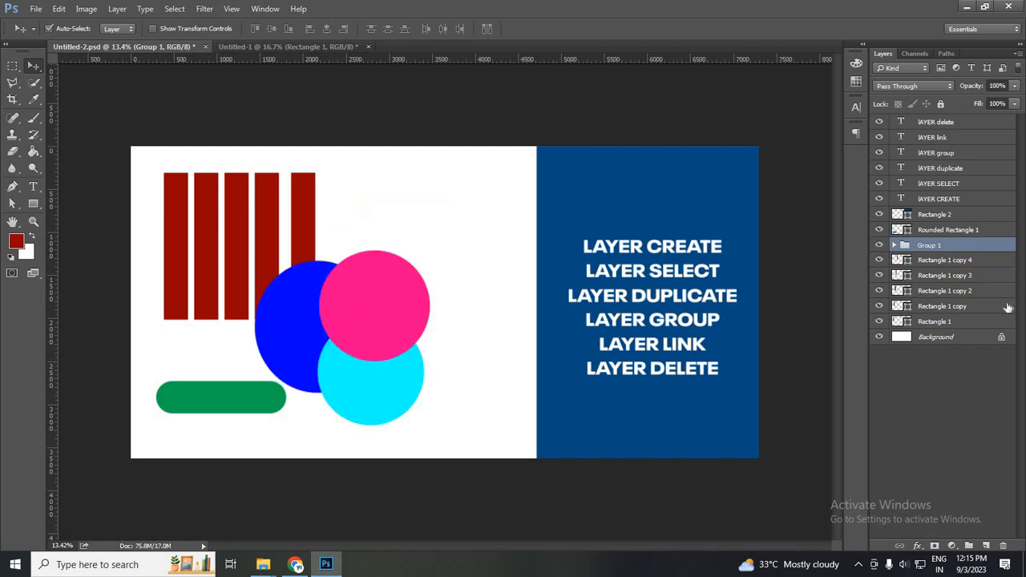
Undo the circle group's moves and transforms as well as the grouping of the three circle layers
key(ctrl+alt+z)
key(ctrl+alt+z)
key(ctrl+alt+z)
key(ctrl+alt+z)
key(ctrl+alt+z)
key(ctrl+alt+z)
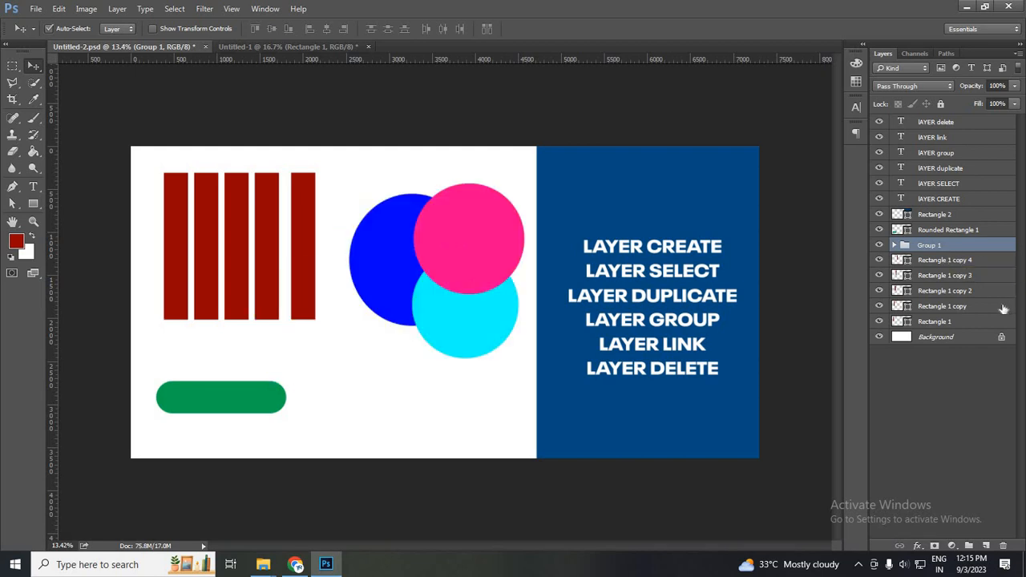
key(ctrl+alt+z)
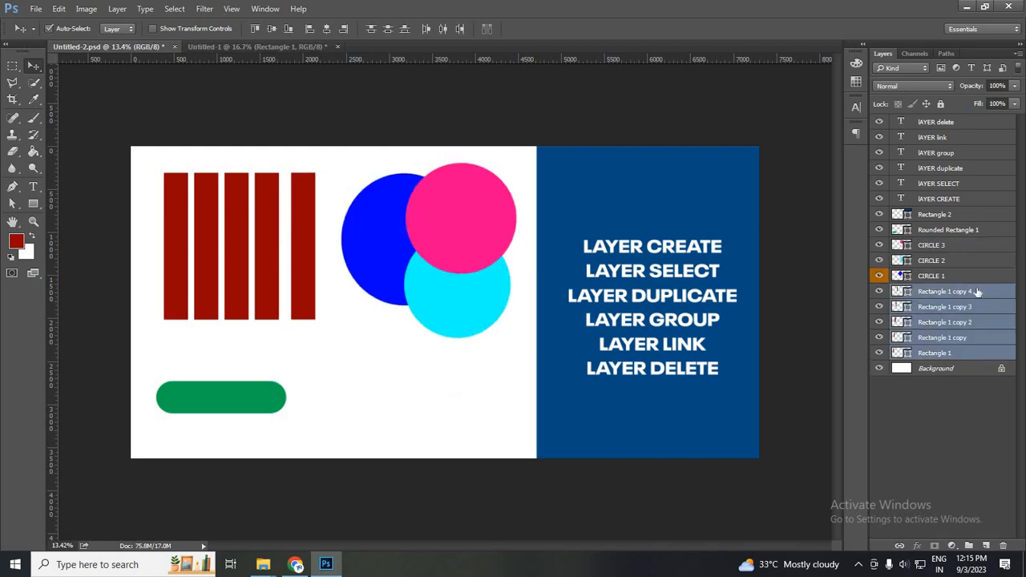
Select CIRCLE 1 through CIRCLE 3 again and group the three layers
click(952, 276)
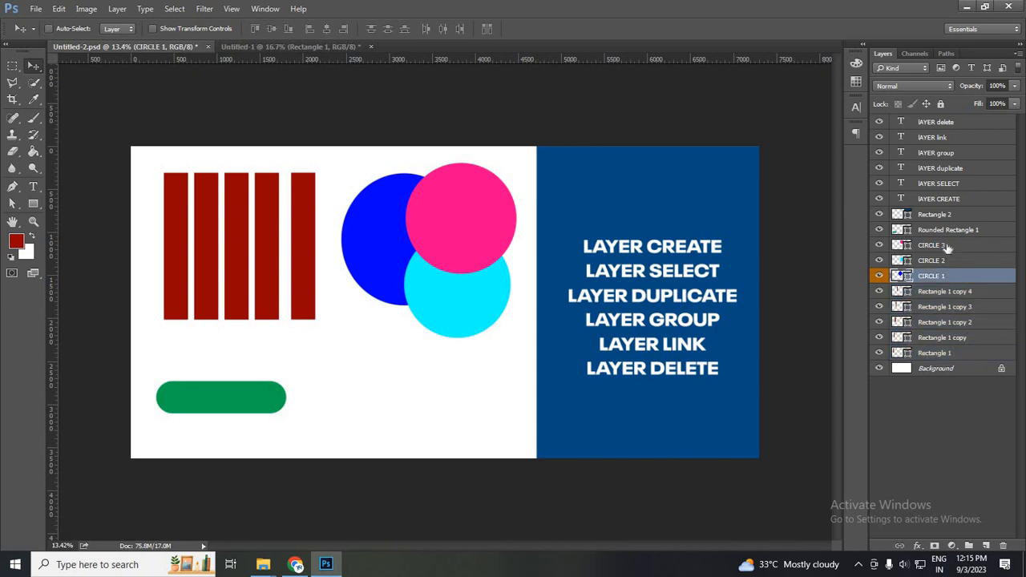
shift+click(951, 248)
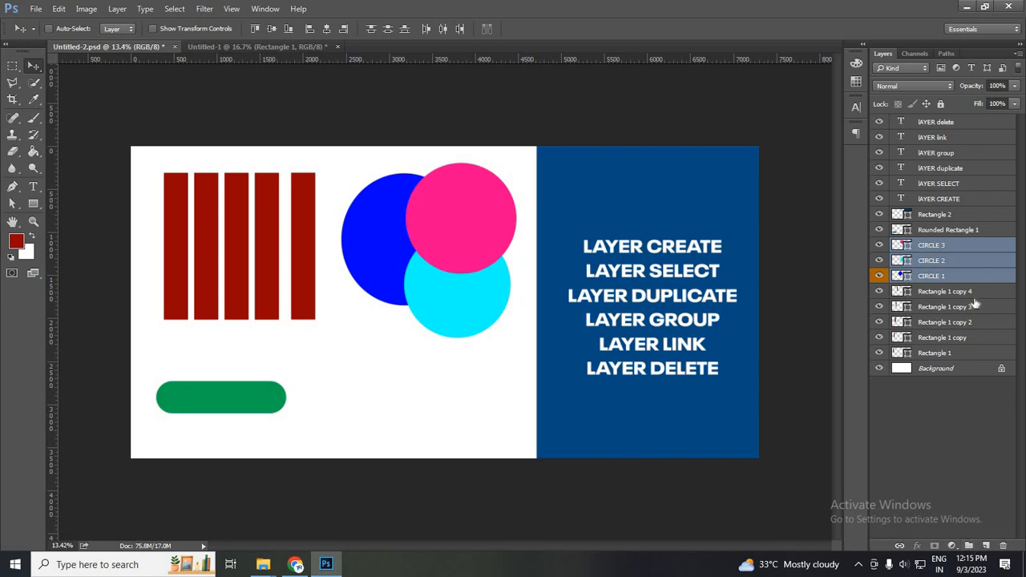
key(ctrl+g)
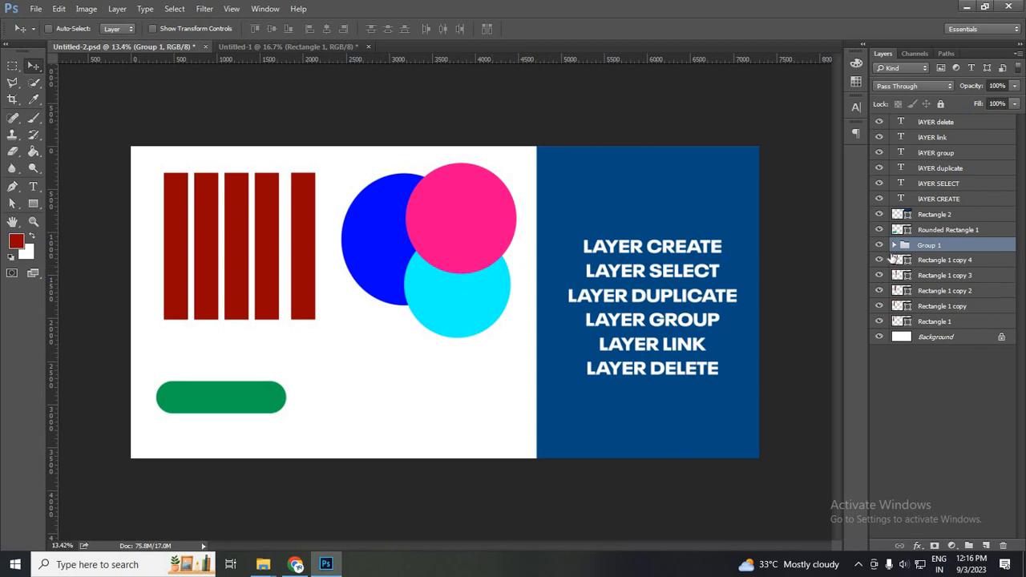
Move the circle group slightly down and left, and scale it down a little with Free Transform
drag(429, 284, 414, 323)
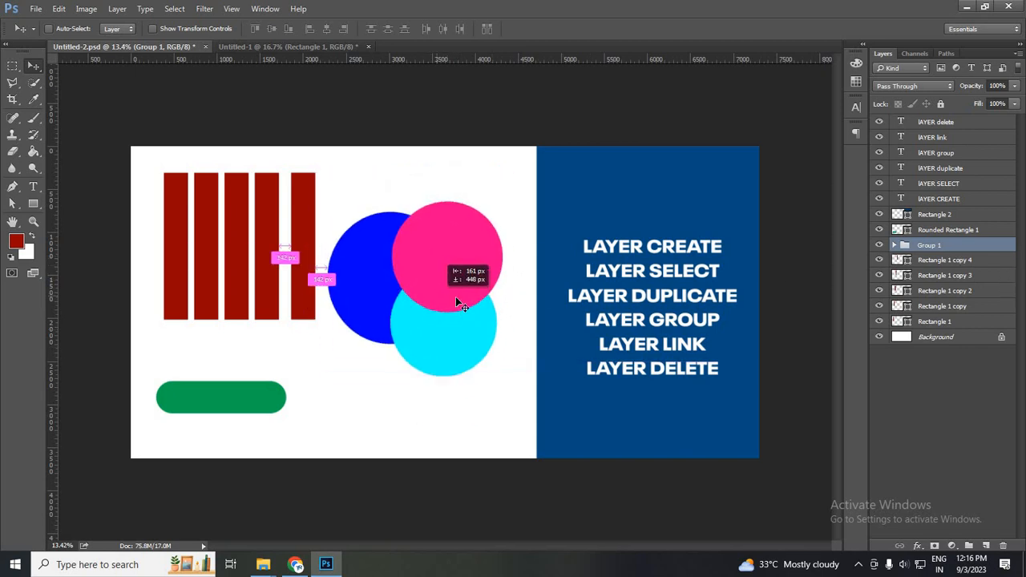
key(ctrl+t)
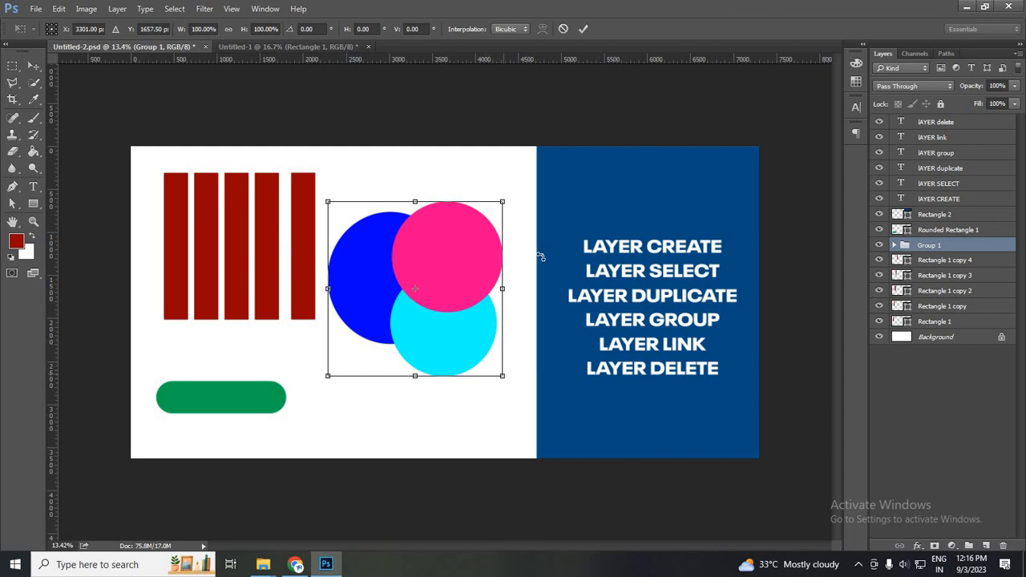
drag(502, 373, 492, 366)
click(583, 28)
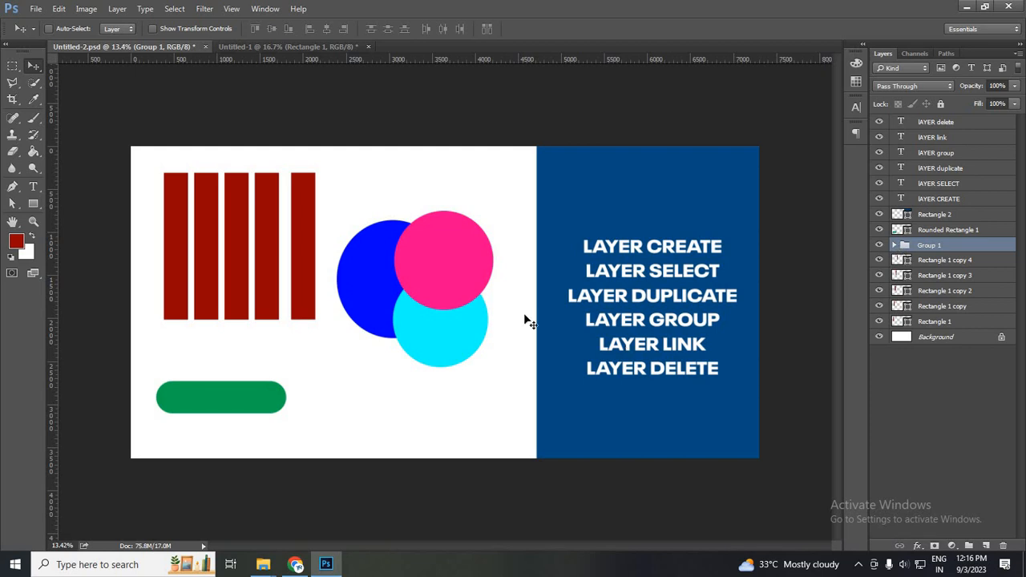
Expand Group 1 and recolour the CIRCLE 1 shape bright green (#48ff00)
click(894, 246)
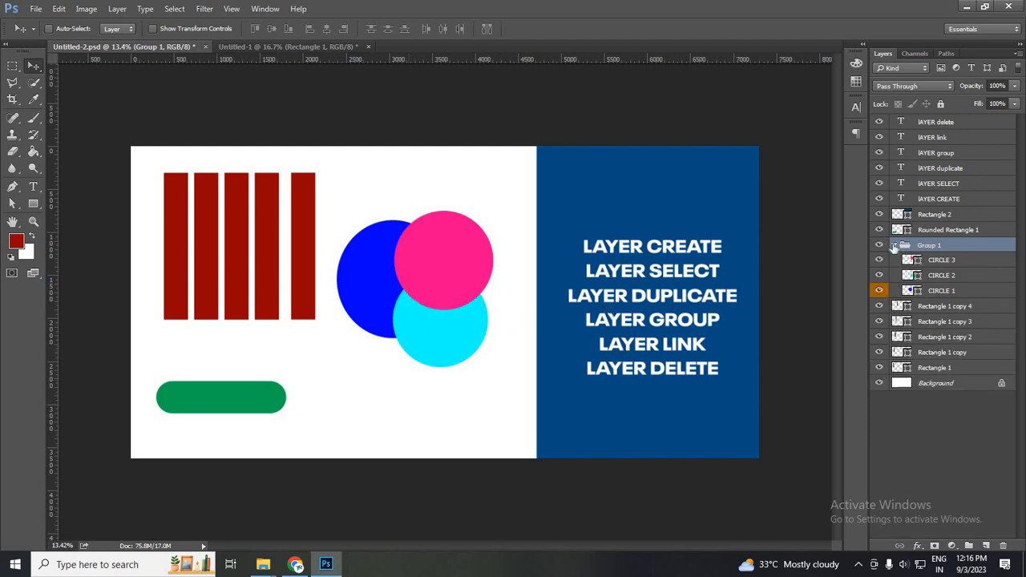
click(893, 246)
click(893, 247)
double_click(914, 293)
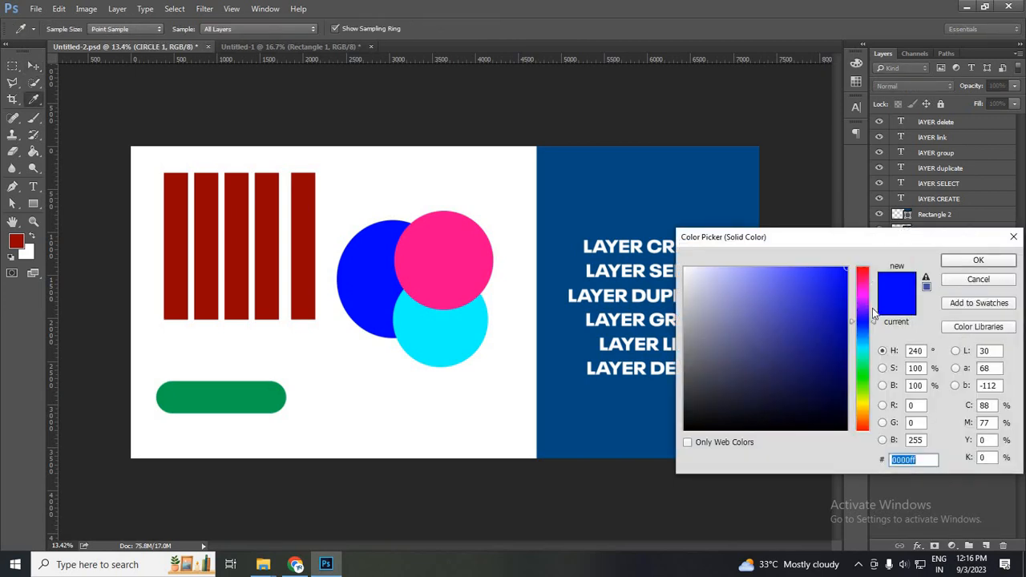
click(869, 385)
click(952, 263)
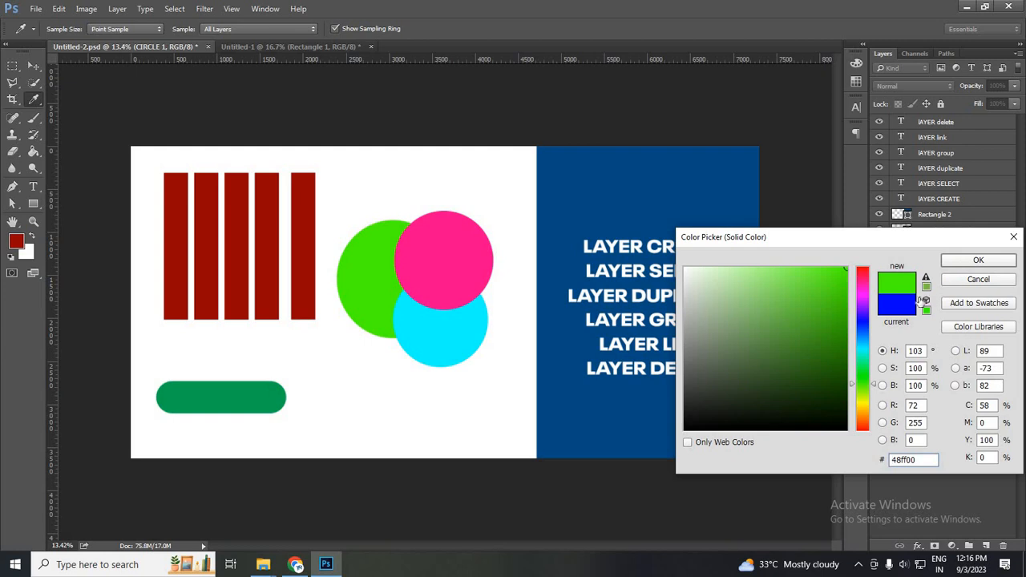
Recolour the CIRCLE 2 shape orange and the CIRCLE 1 shape a darker green inside the group
double_click(915, 276)
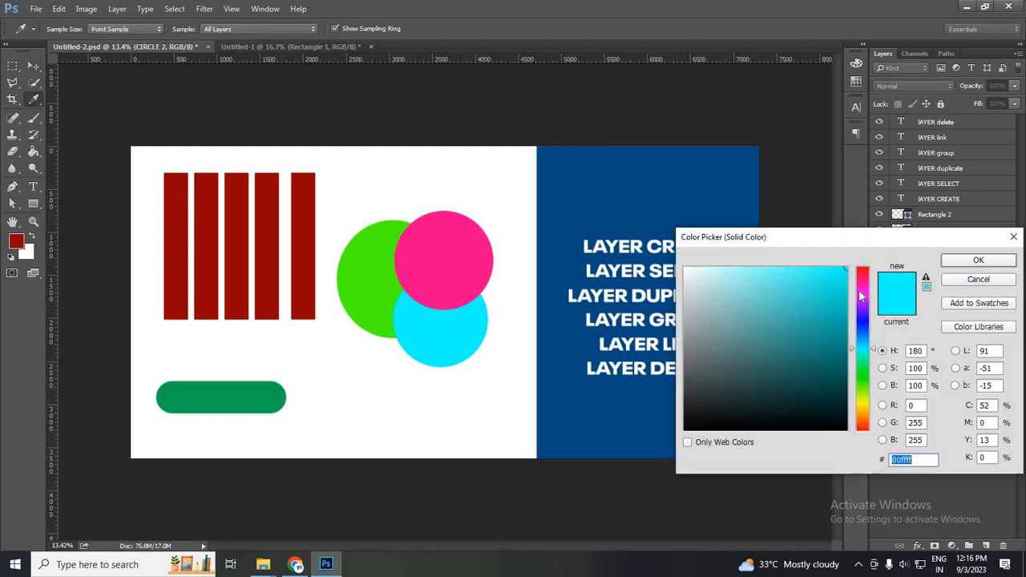
click(861, 417)
click(952, 263)
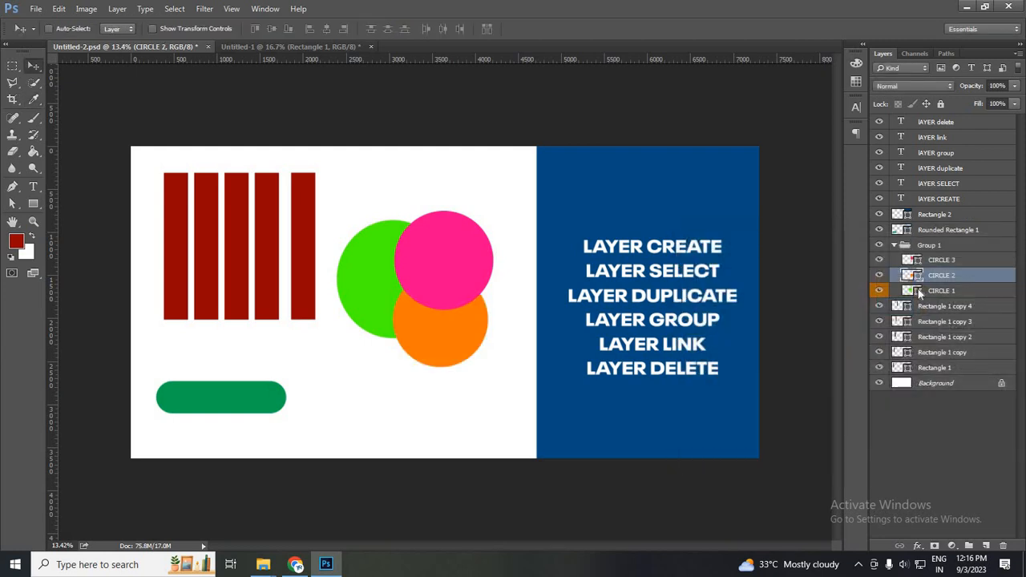
double_click(910, 290)
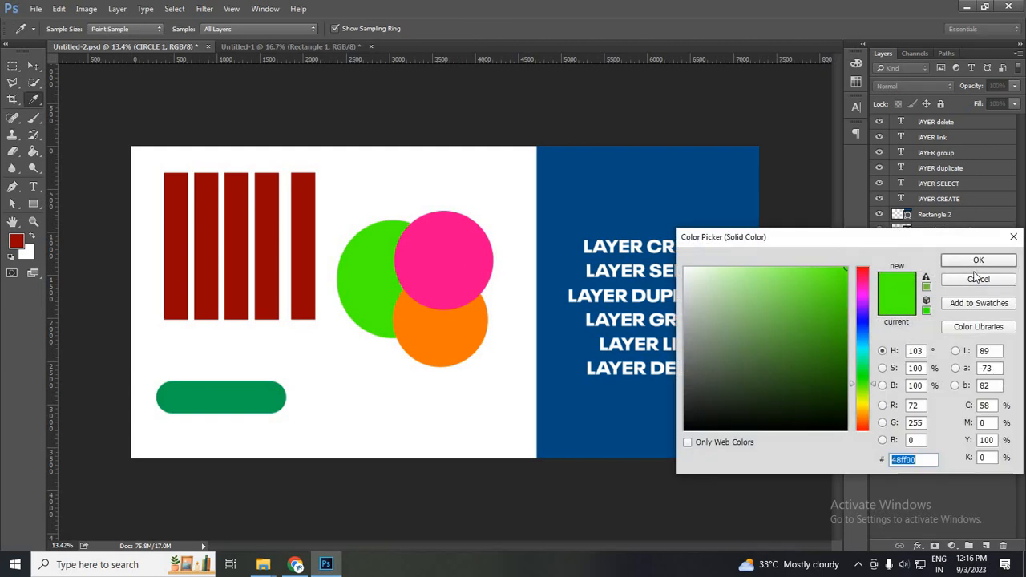
click(925, 277)
click(978, 260)
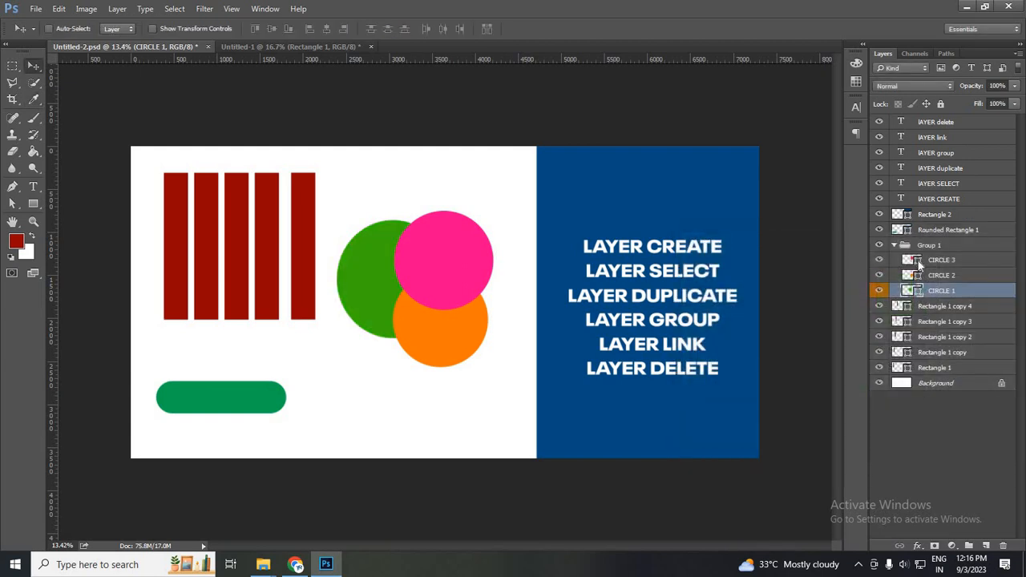
Recolour the CIRCLE 3 shape blue (#0066ff) and collapse the circle group
double_click(917, 263)
click(862, 332)
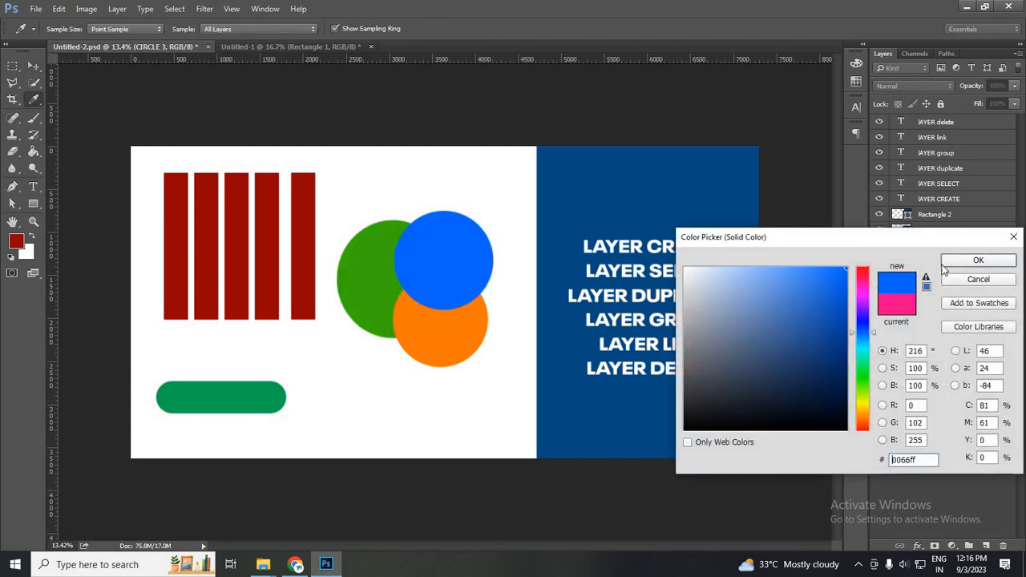
key(Return)
key(v)
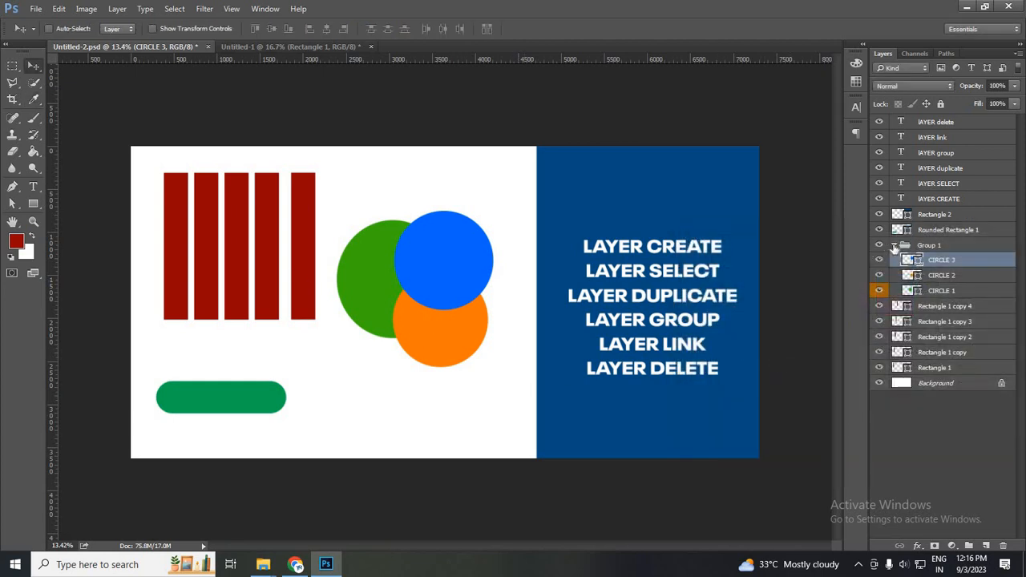
click(894, 245)
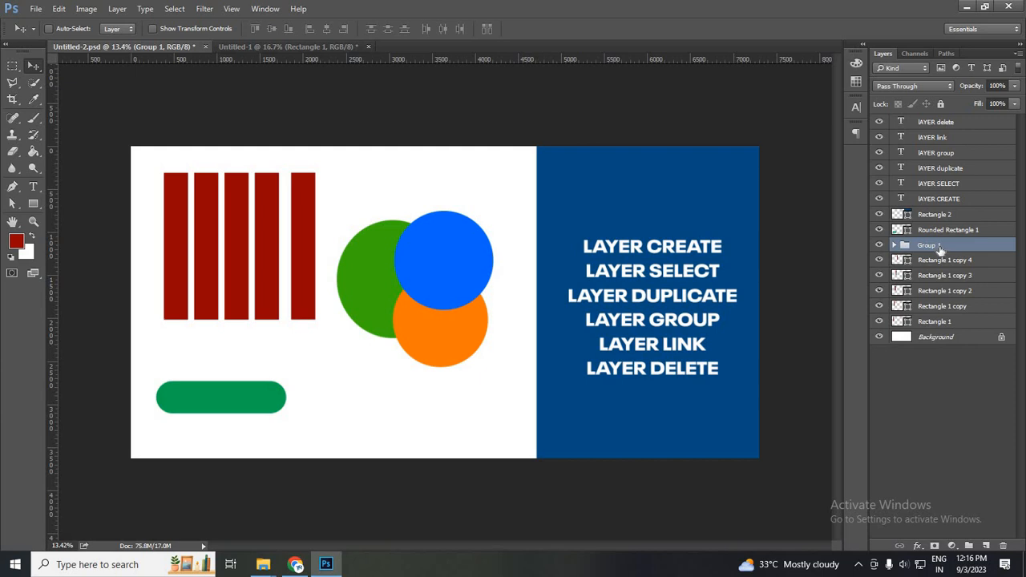
Rename the circle group as CIRCLE GROUP
double_click(941, 246)
text(CIRCLE GROUP)
key(Return)
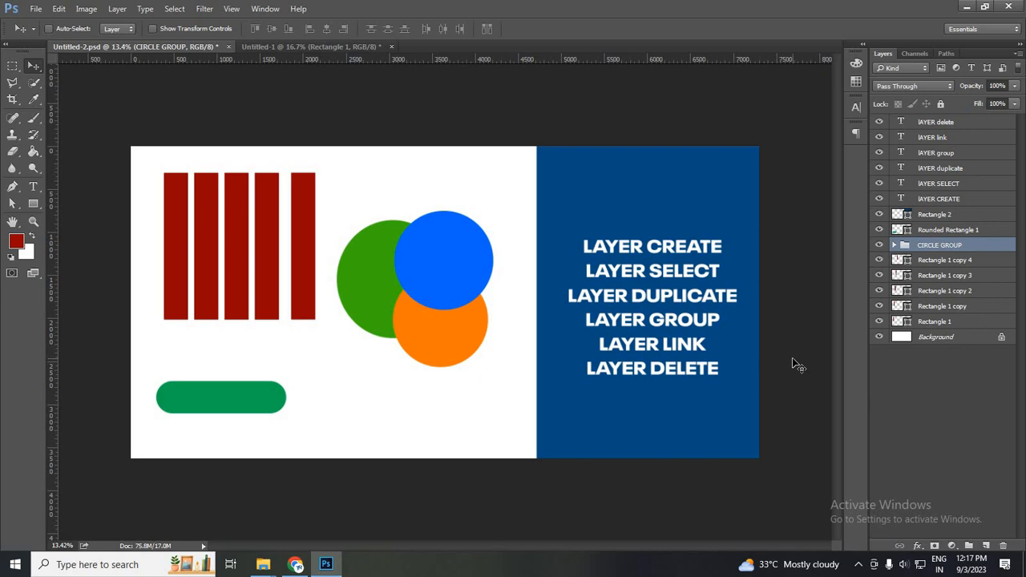
Select the five red bar layers, Rectangle 1 through Rectangle 1 copy 4, and link them together
click(945, 322)
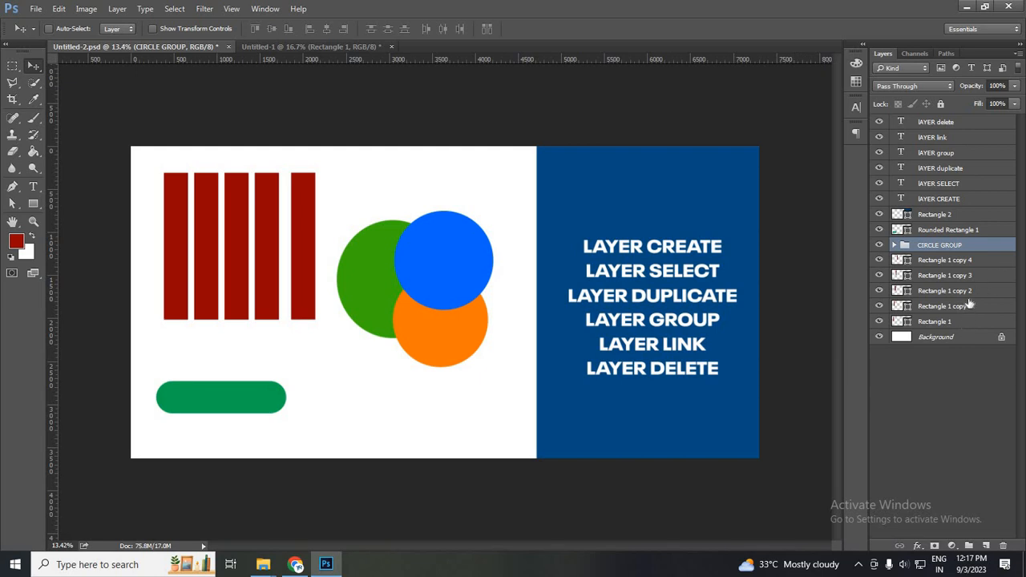
click(978, 260)
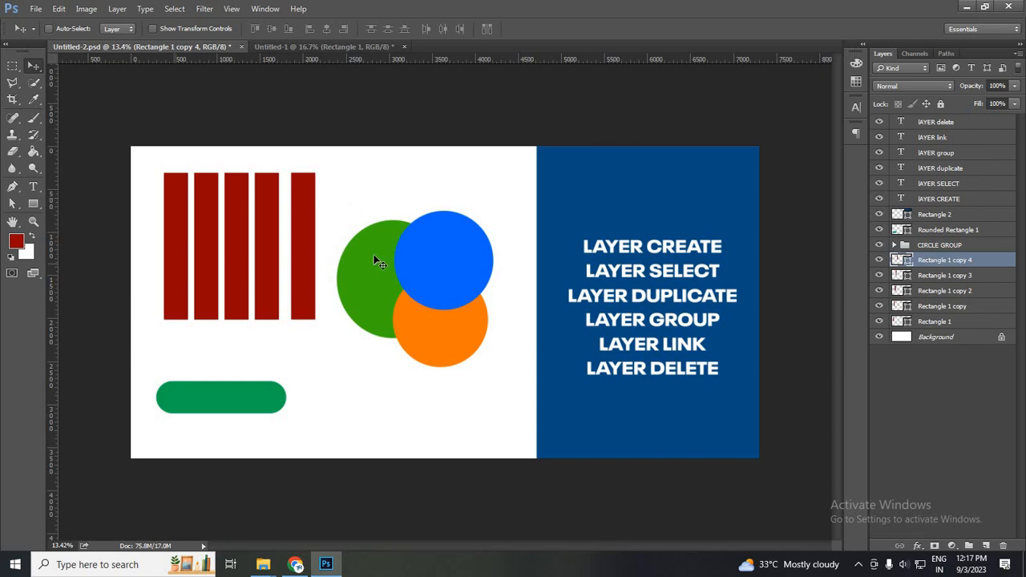
click(959, 323)
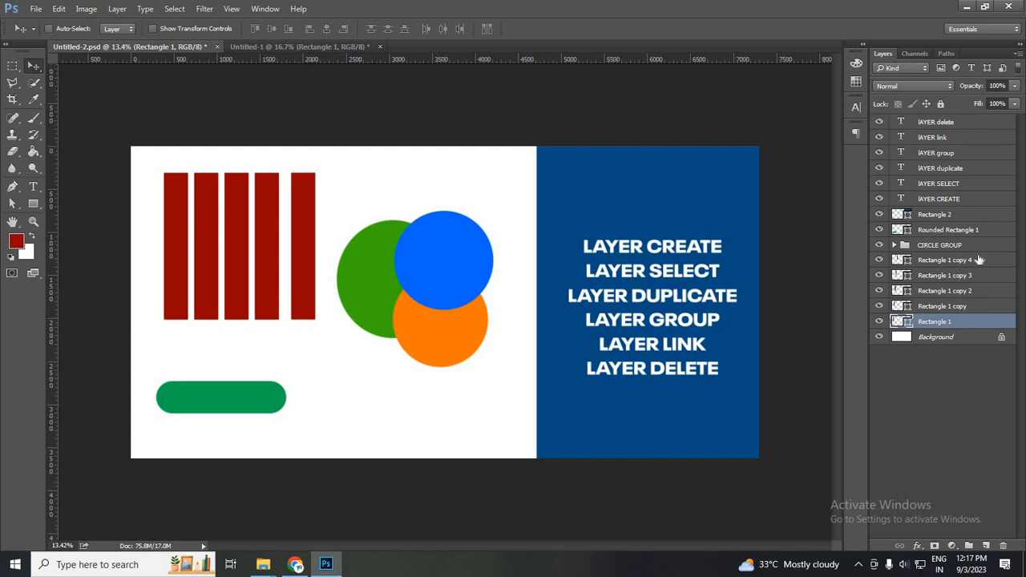
shift+click(978, 261)
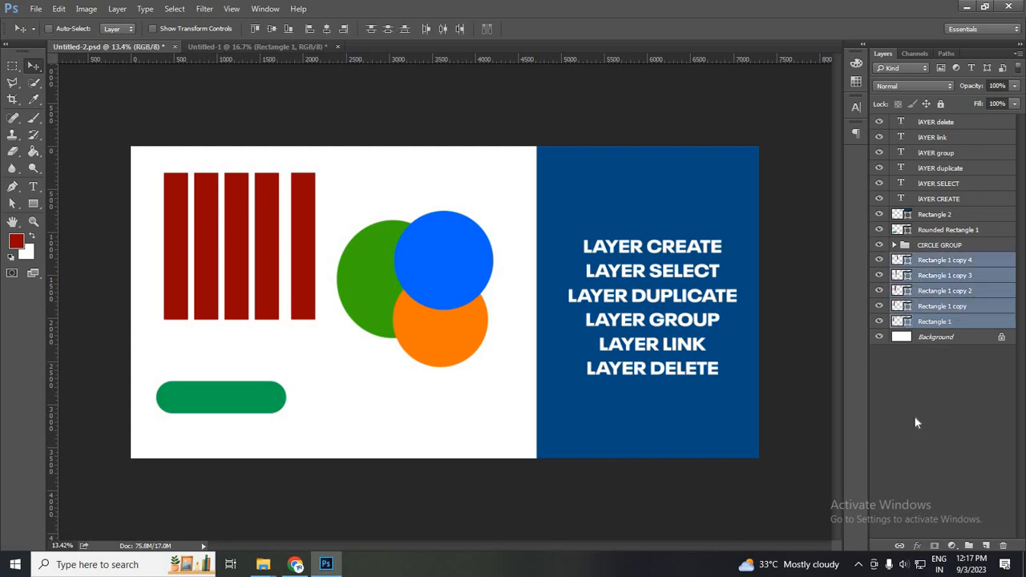
click(897, 545)
Move the linked red bars around the canvas as one unit, leaving them slightly below their original position
drag(291, 289, 262, 201)
drag(474, 305, 181, 250)
drag(232, 175, 328, 227)
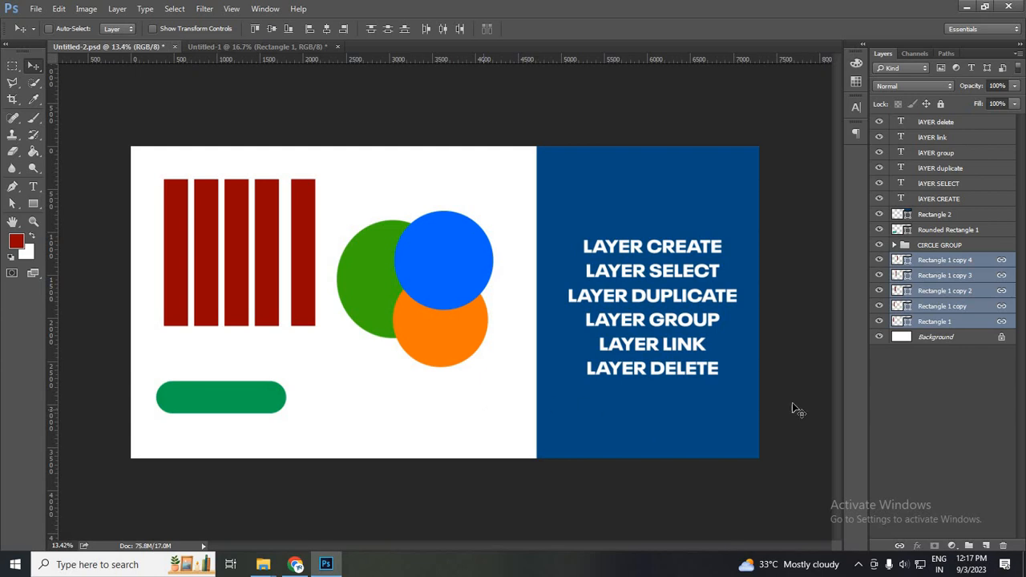
Recolour the Rectangle 1 copy 4 bar a lighter red and the Rectangle 1 copy 3 bar dark blue
click(929, 263)
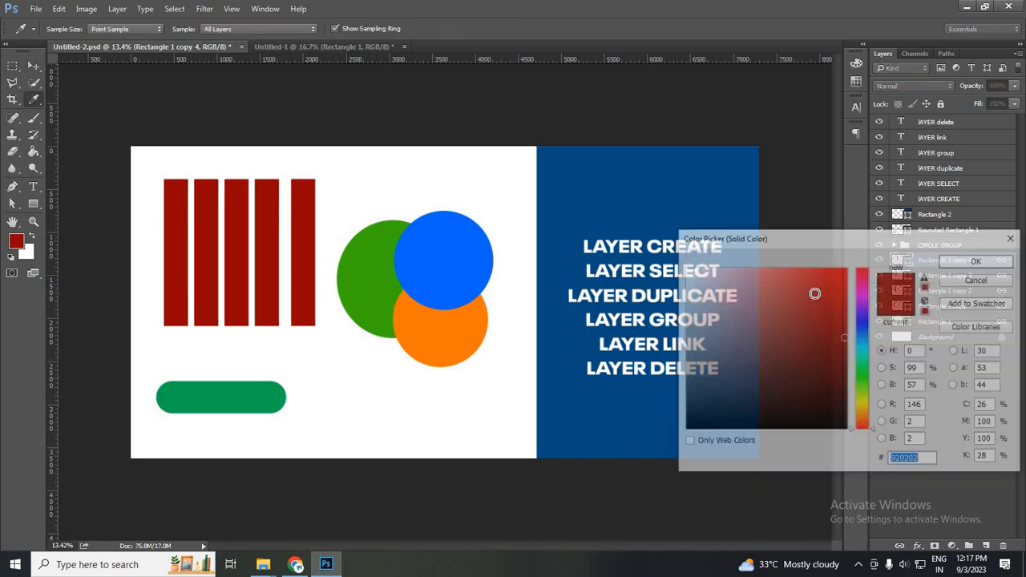
click(814, 293)
key(Return)
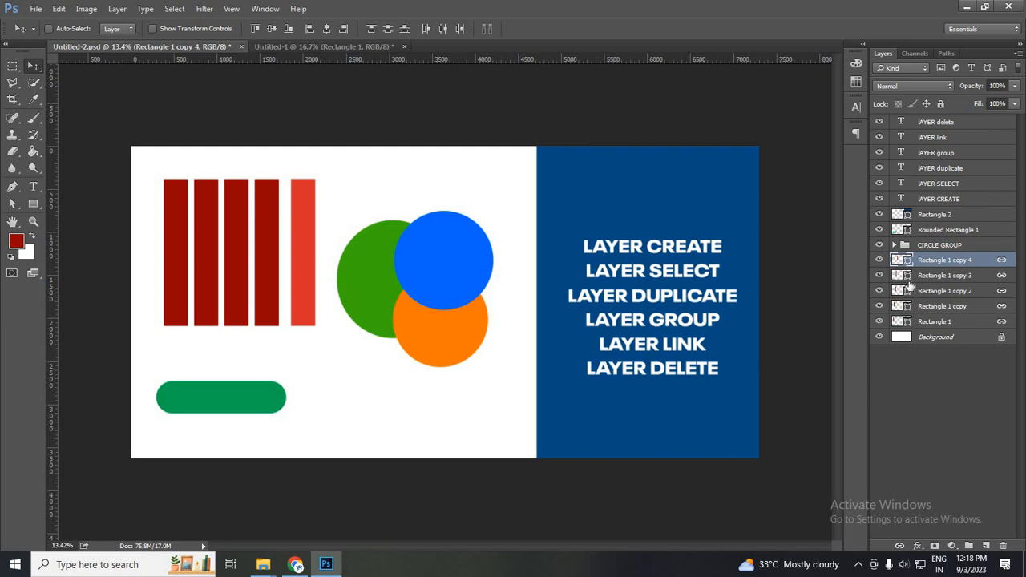
double_click(902, 277)
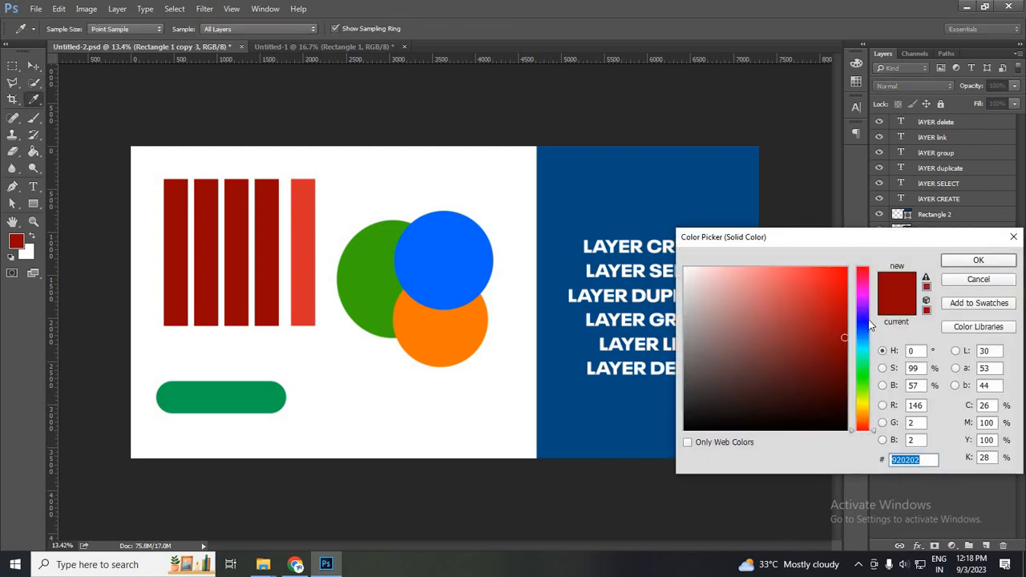
click(866, 321)
key(Return)
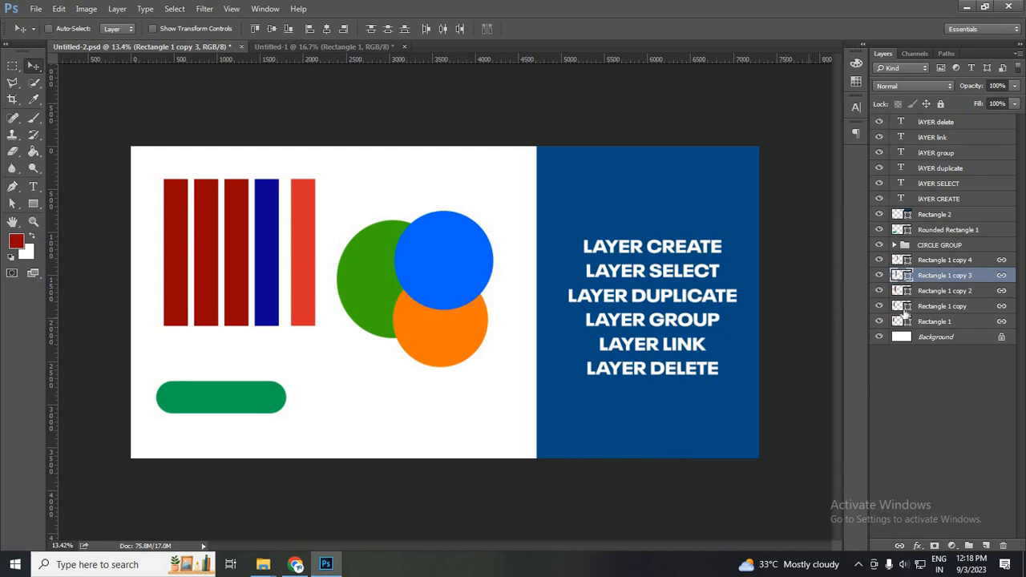
Select the five linked bar layers, Rectangle 1 copy 4 through Rectangle 1, as a range
click(966, 262)
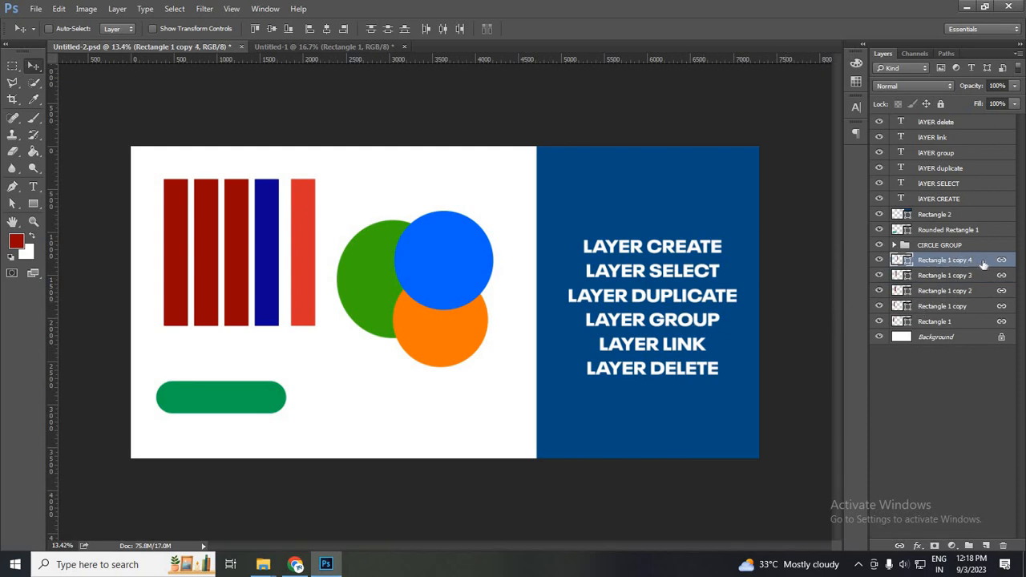
shift+click(970, 321)
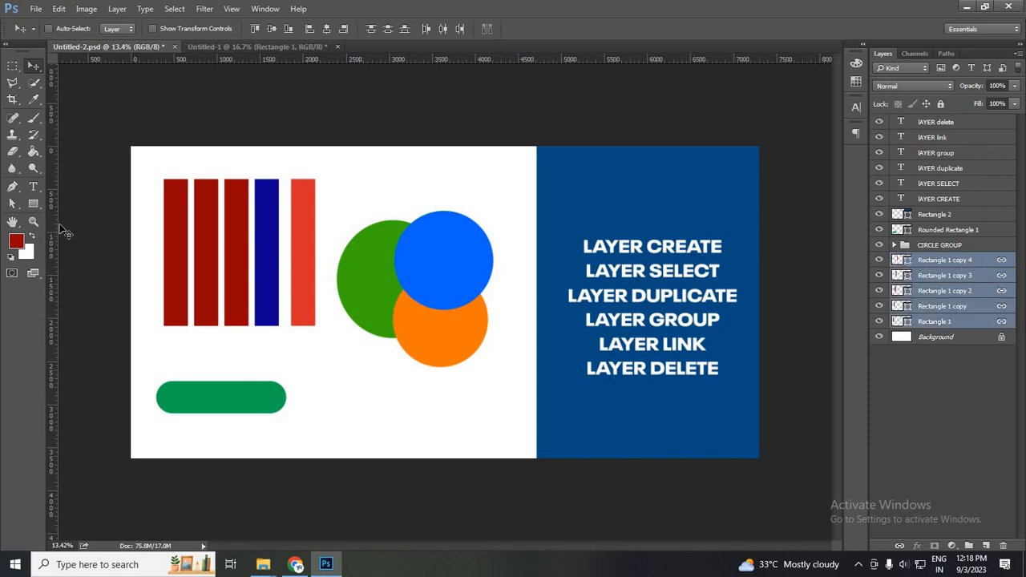